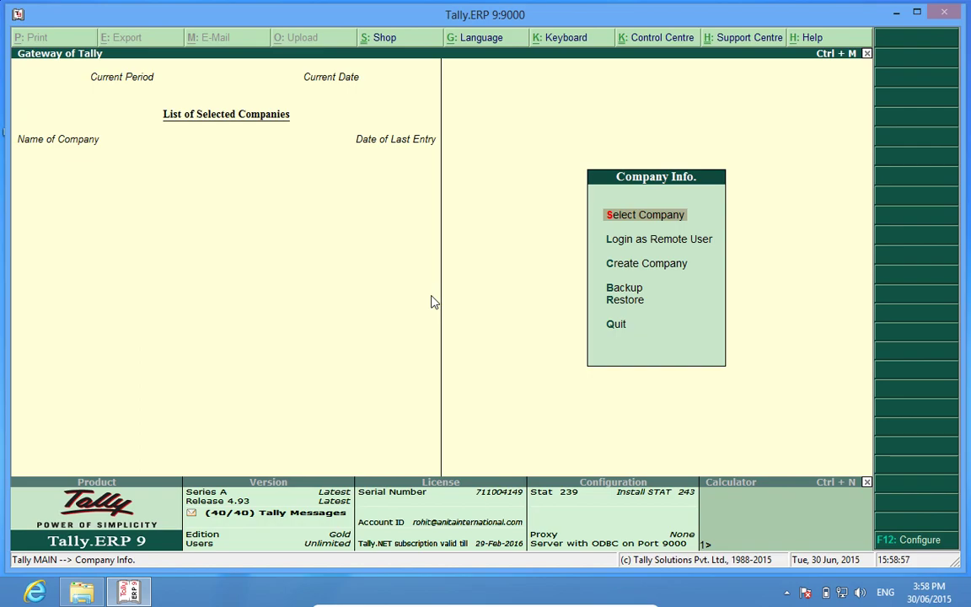
# Step: Load Anita International Demo Company and view its Day Book from 1-Apr-2015 to 13-Apr-2015
pyautogui.click(627, 219)
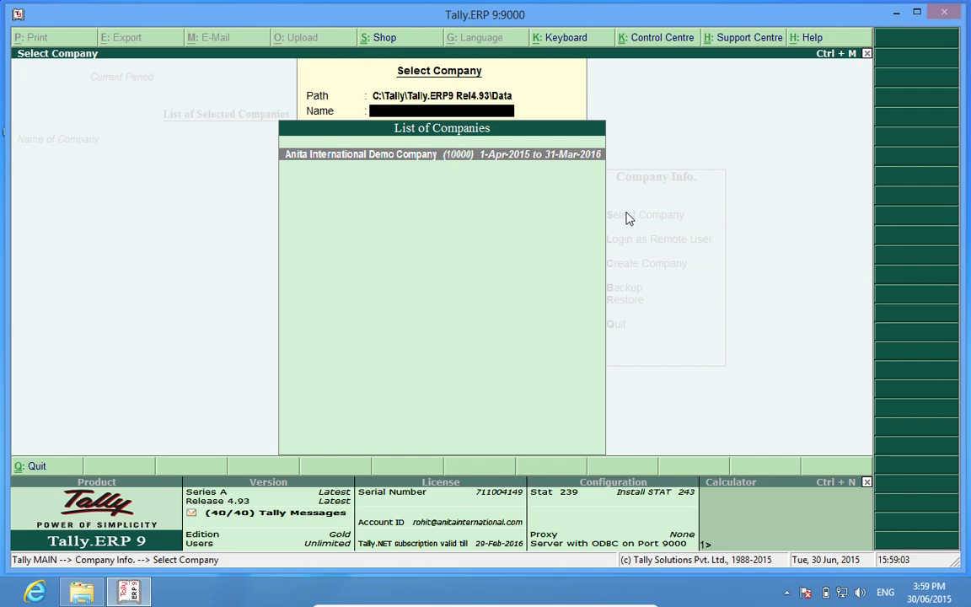
pyautogui.press('Return')
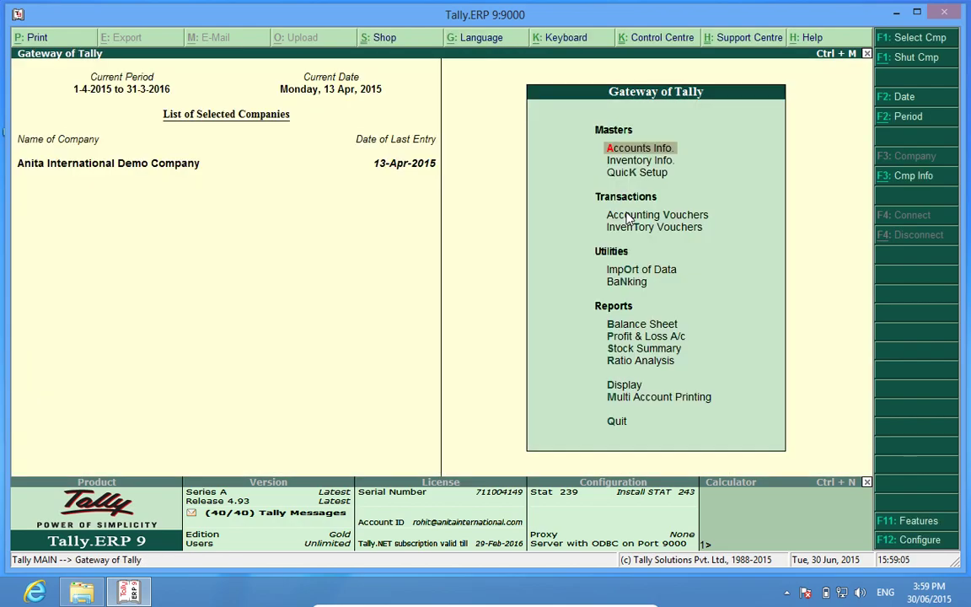
pyautogui.press('d')
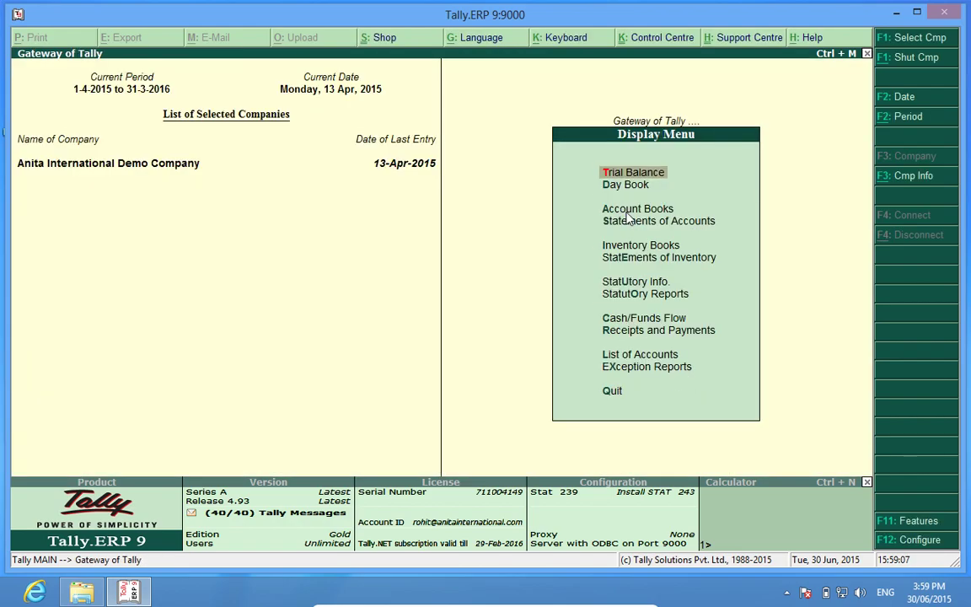
pyautogui.press('d')
pyautogui.hotkey('alt', 'F2')
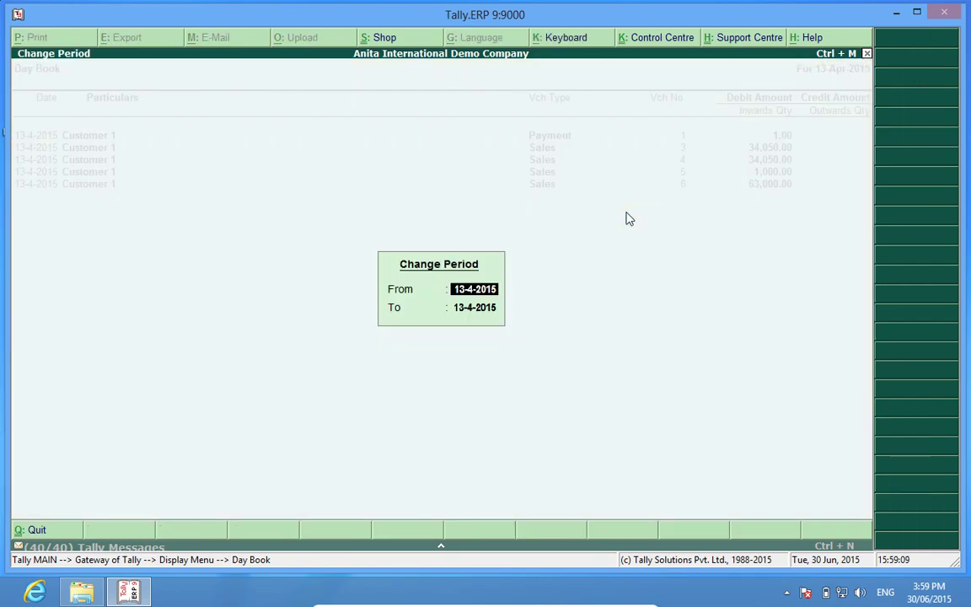
pyautogui.write('1.4')
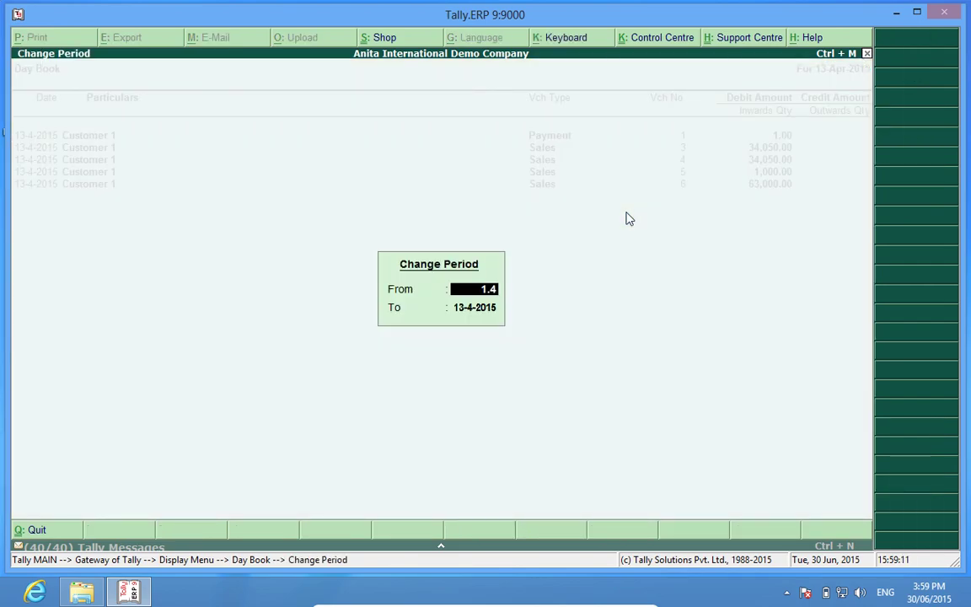
pyautogui.press('Return')
pyautogui.press('Return')
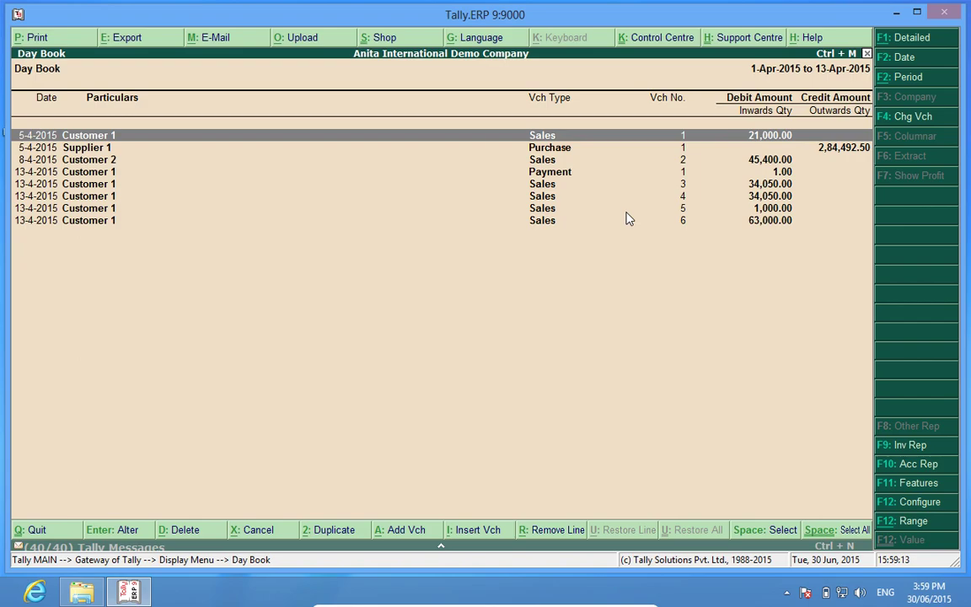
# Step: Review the Statistics report (8 vouchers, 28 groups, 14 ledgers), then back out to the Quit prompt
pyautogui.press('Escape')
pyautogui.press('Escape')
pyautogui.press('Escape')
pyautogui.press('Escape')
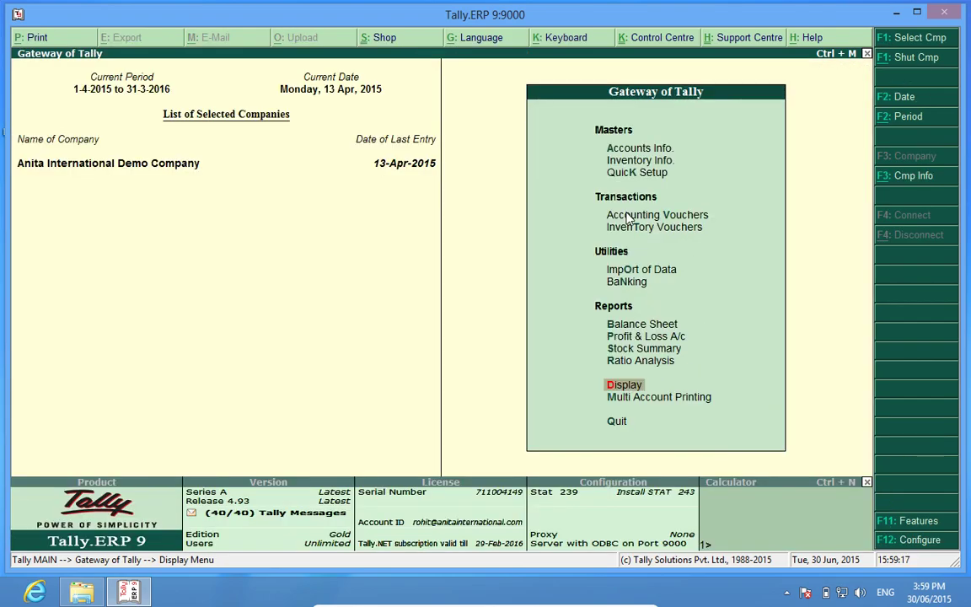
pyautogui.press('d')
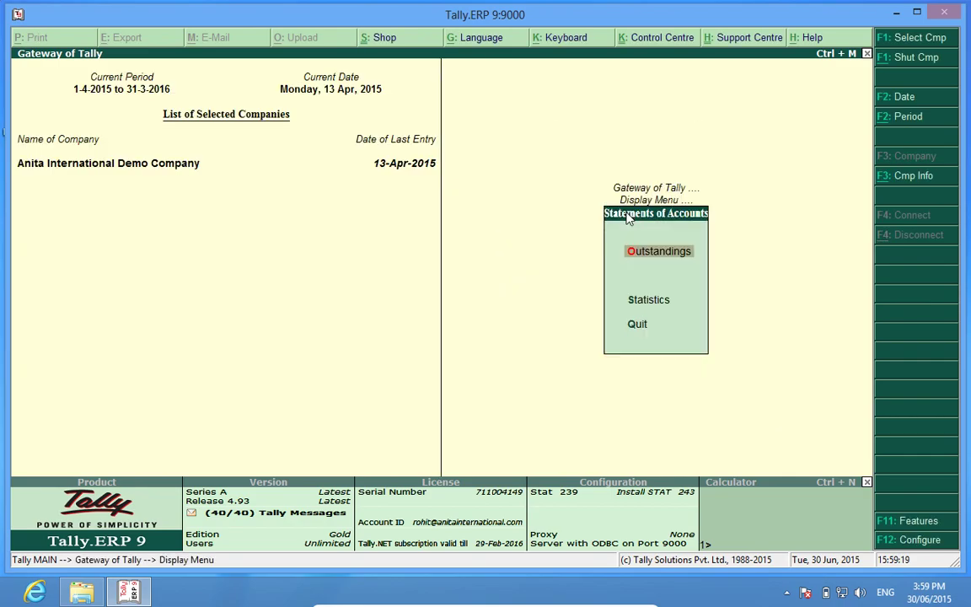
pyautogui.press('s')
pyautogui.press('s')
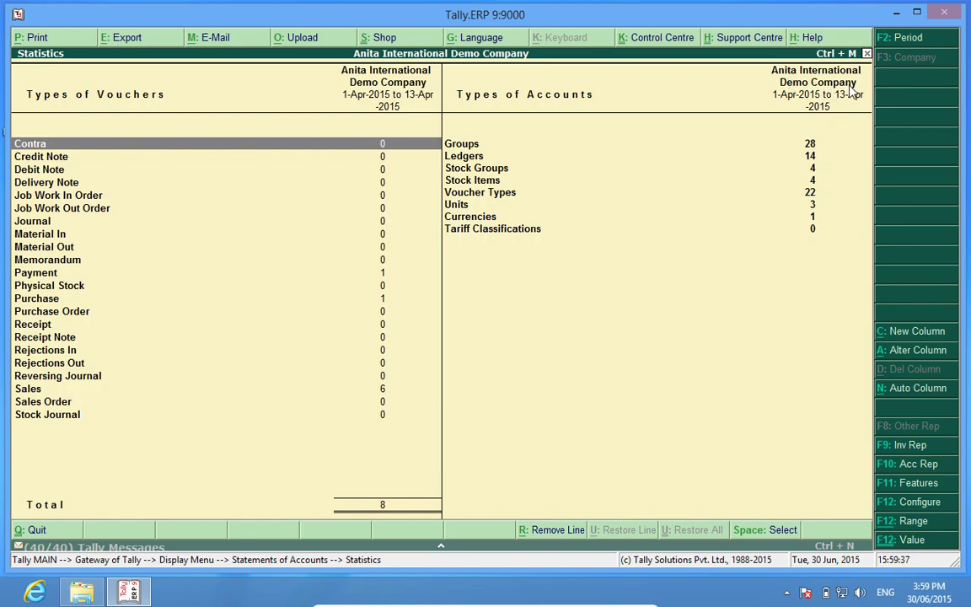
pyautogui.press('Escape')
pyautogui.press('Escape')
pyautogui.press('Escape')
pyautogui.press('Escape')
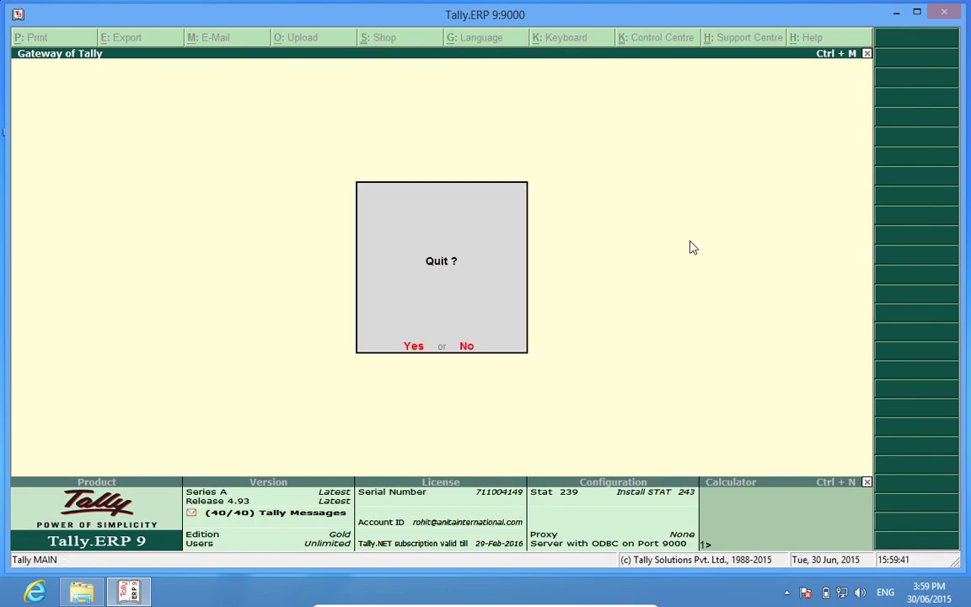
# Step: Cancel quitting and display the List of Accounts with 28 groups and 14 ledgers
pyautogui.press('n')
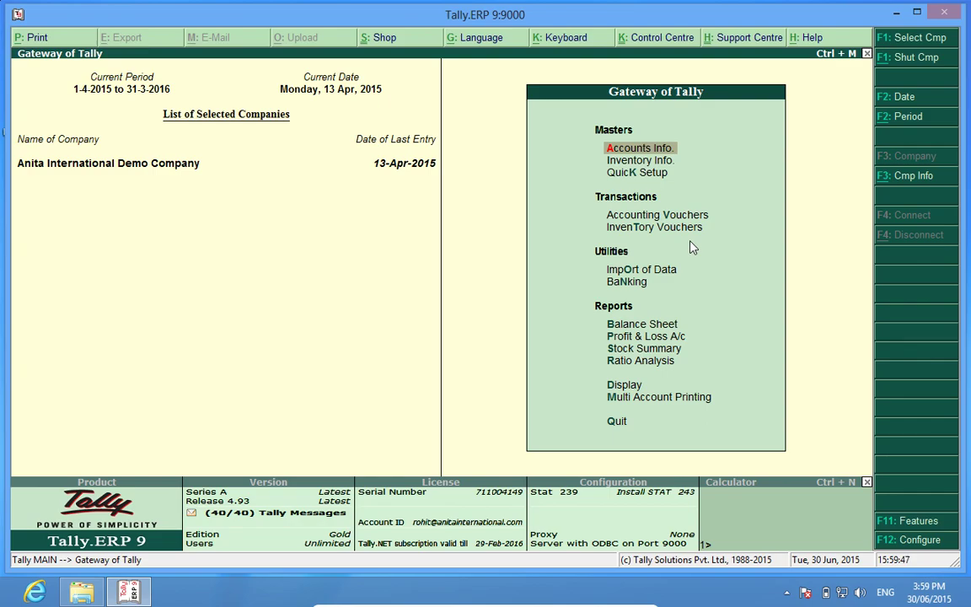
pyautogui.click(628, 388)
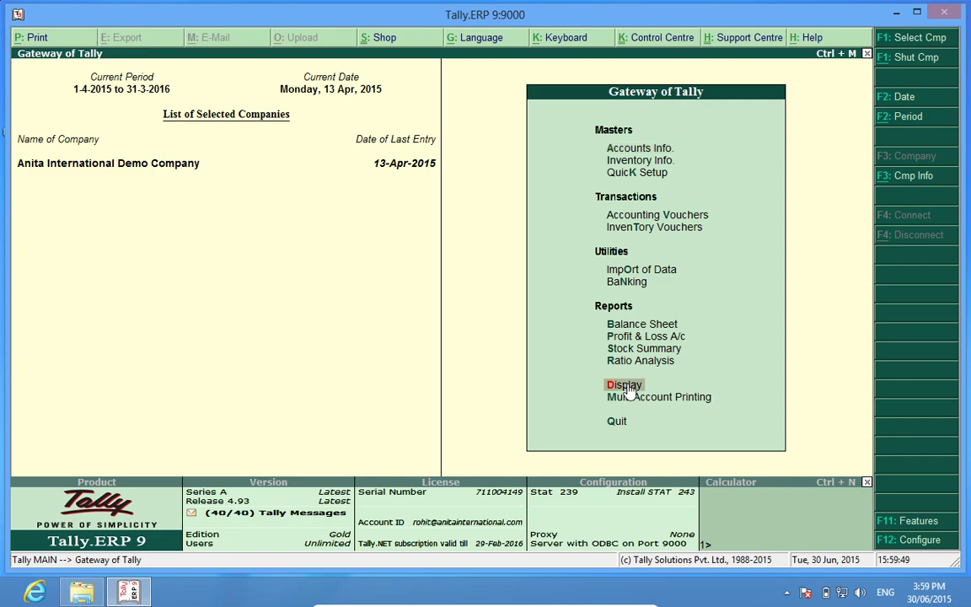
pyautogui.click(628, 387)
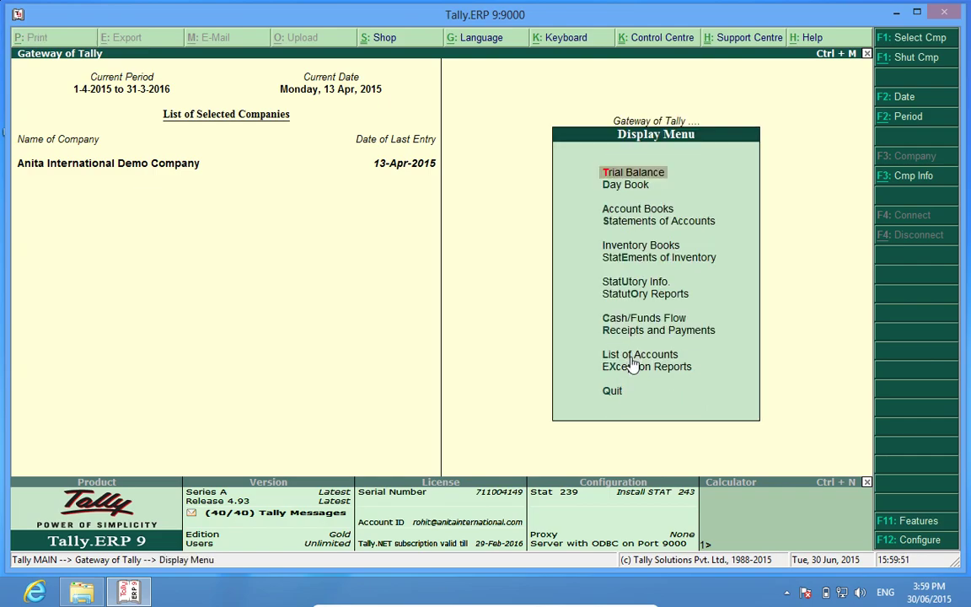
pyautogui.click(664, 356)
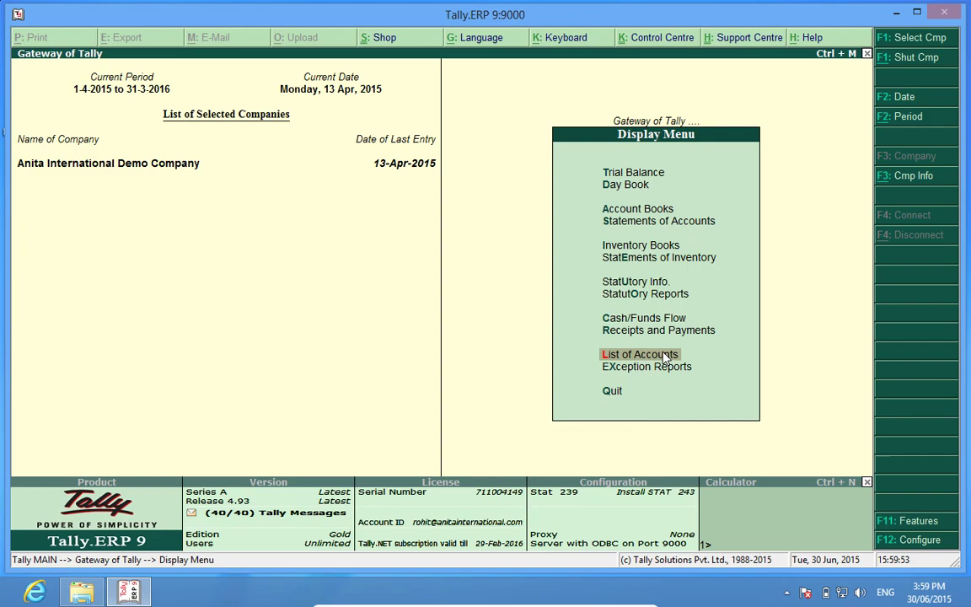
pyautogui.click(663, 355)
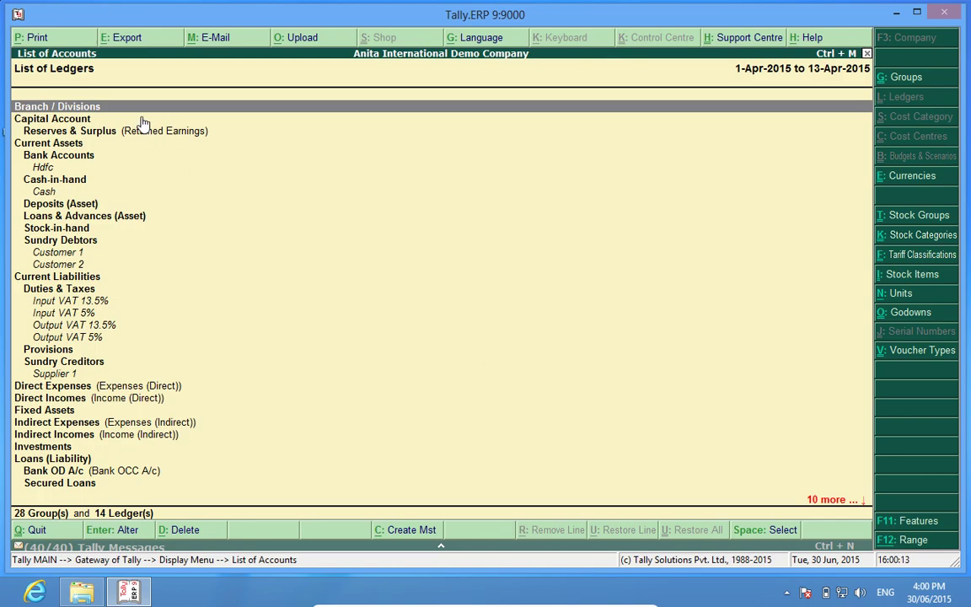
# Step: Set up the List of Ledgers export in XML (Data Interchange) format, file name 123.xml
pyautogui.click(130, 38)
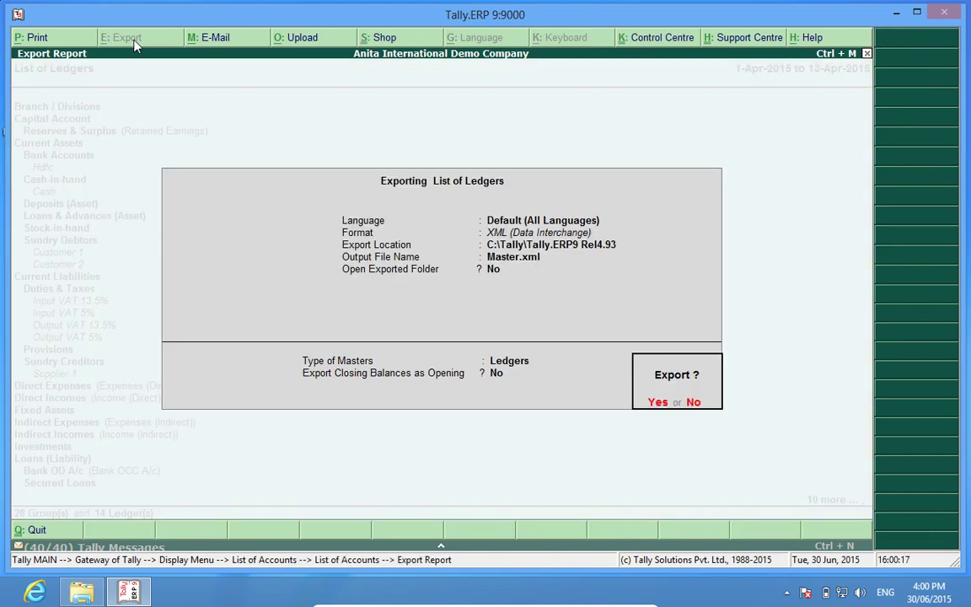
pyautogui.press('n')
pyautogui.press('Return')
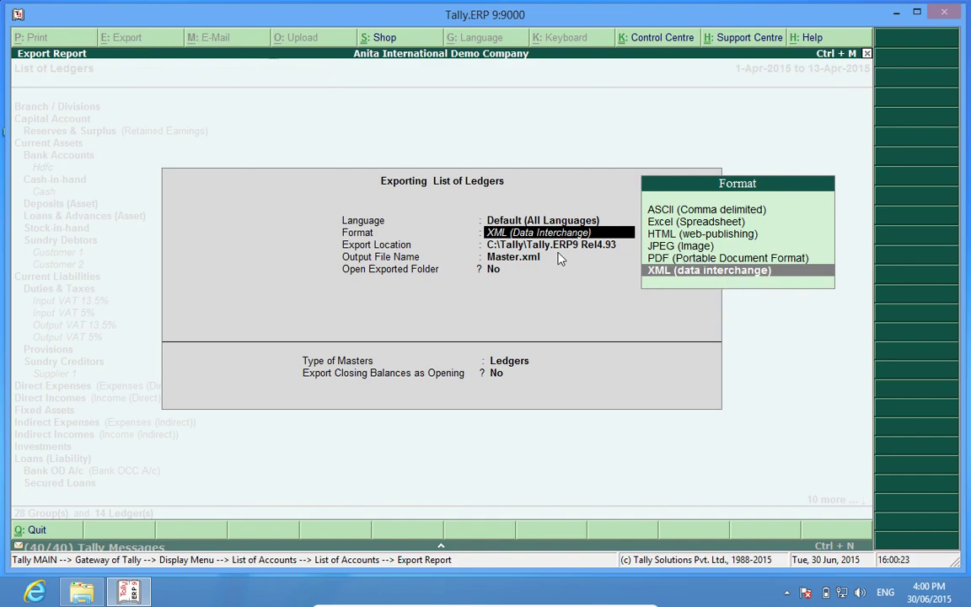
pyautogui.press('Return')
pyautogui.press('Return')
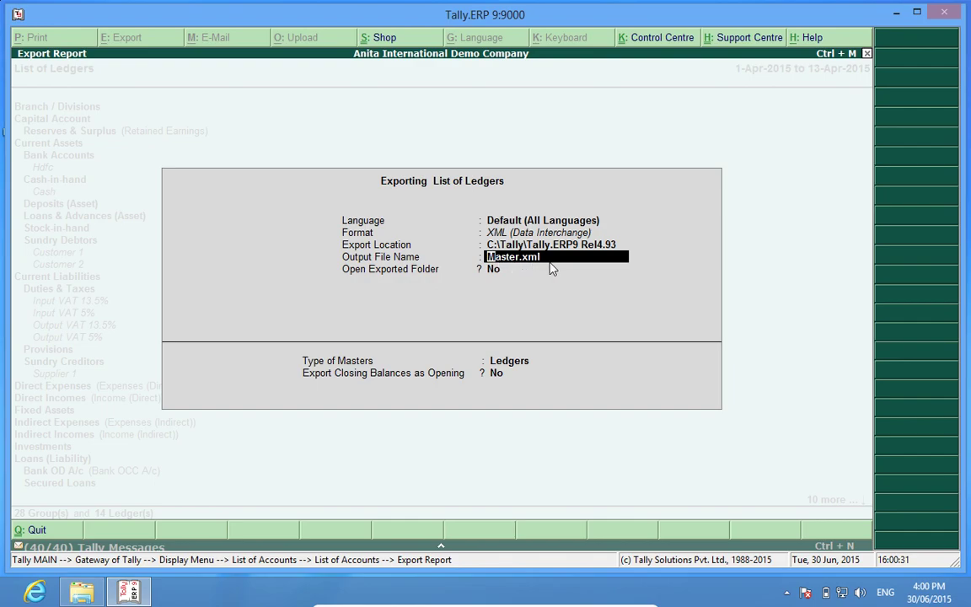
pyautogui.write('1234')
pyautogui.press('BackSpace')
pyautogui.write('.xml')
pyautogui.press('Return')
pyautogui.press('Return')
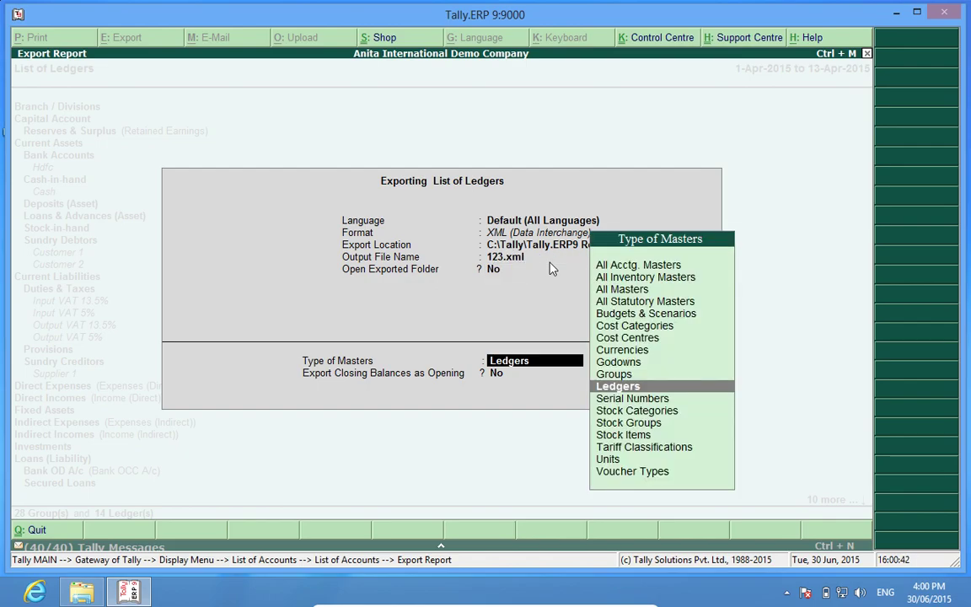
# Step: Choose All Masters as the master type and confirm the export, overwriting 123.xml
pyautogui.press('Up')
pyautogui.press('Up')
pyautogui.press('Up')
pyautogui.press('Up')
pyautogui.press('Up')
pyautogui.press('Up')
pyautogui.press('Up')
pyautogui.press('Up')
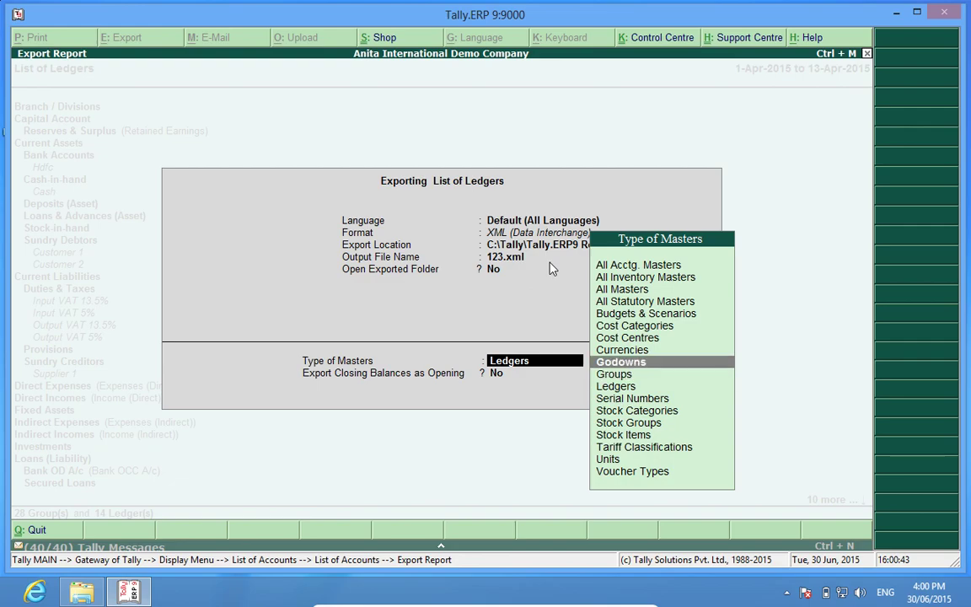
pyautogui.click(639, 290)
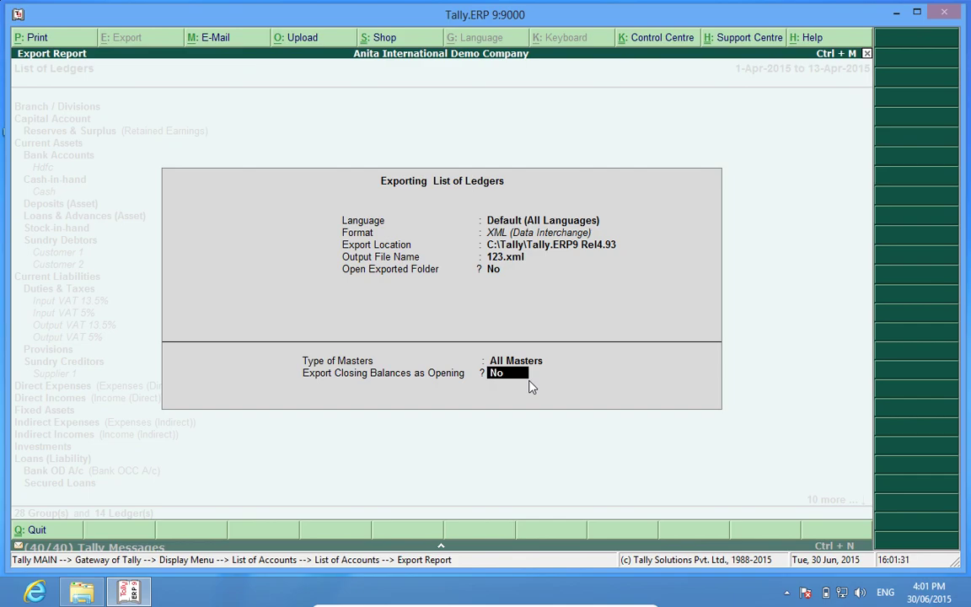
pyautogui.press('Return')
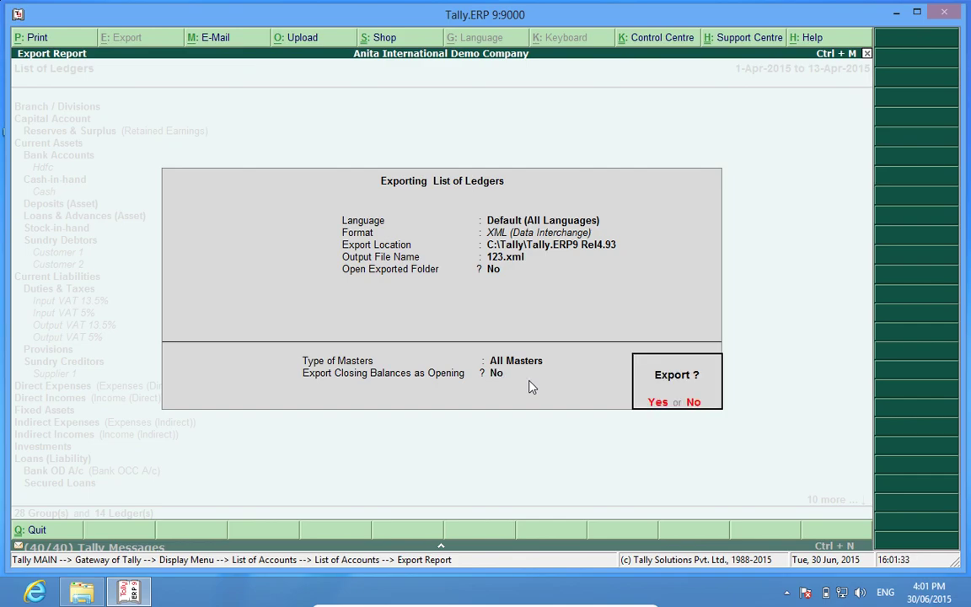
pyautogui.press('Return')
pyautogui.press('Return')
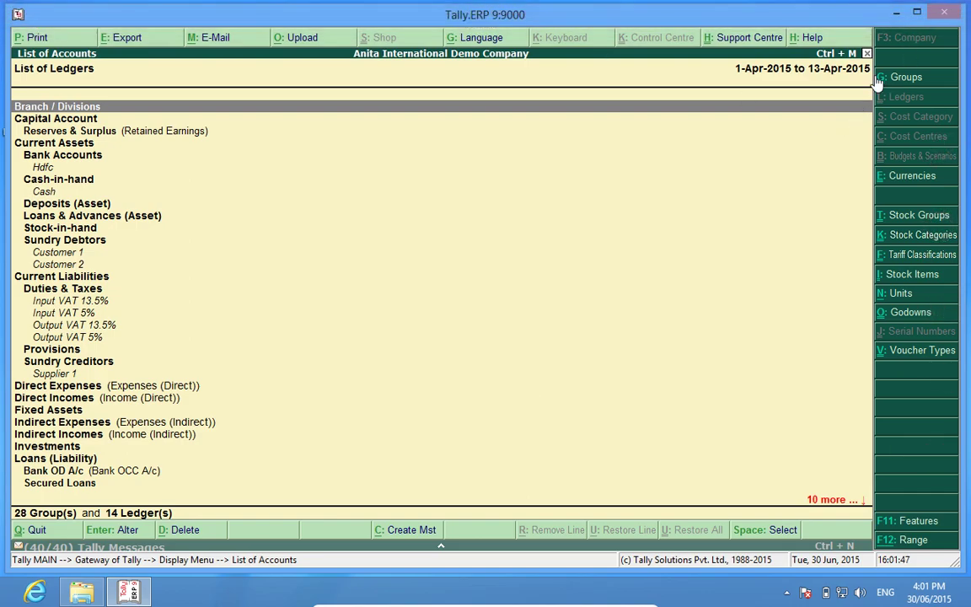
# Step: Delete the older 123456.xml from the Tally.ERP9 Rel4.93 folder, keeping the new 123.xml
pyautogui.click(896, 15)
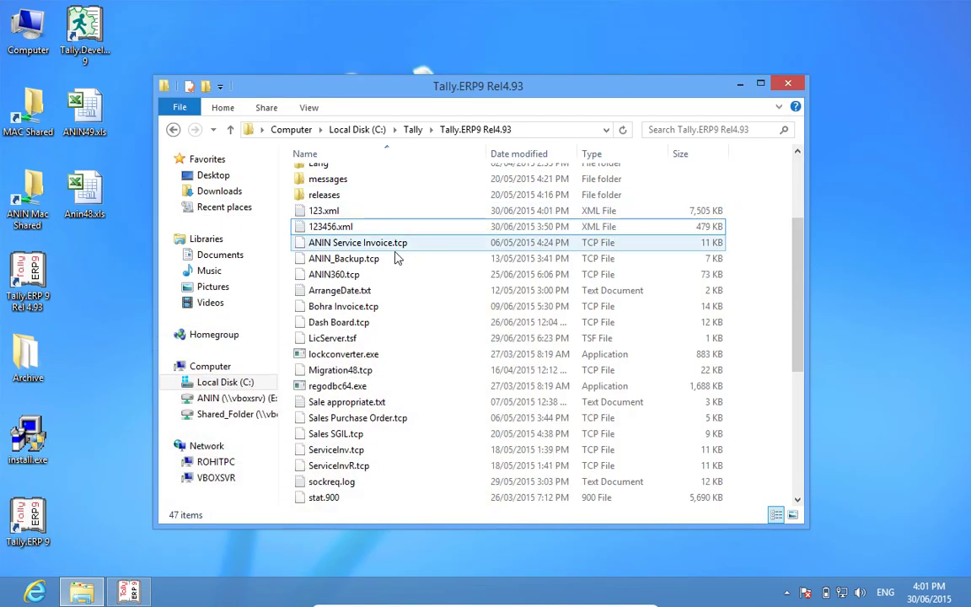
pyautogui.click(331, 226)
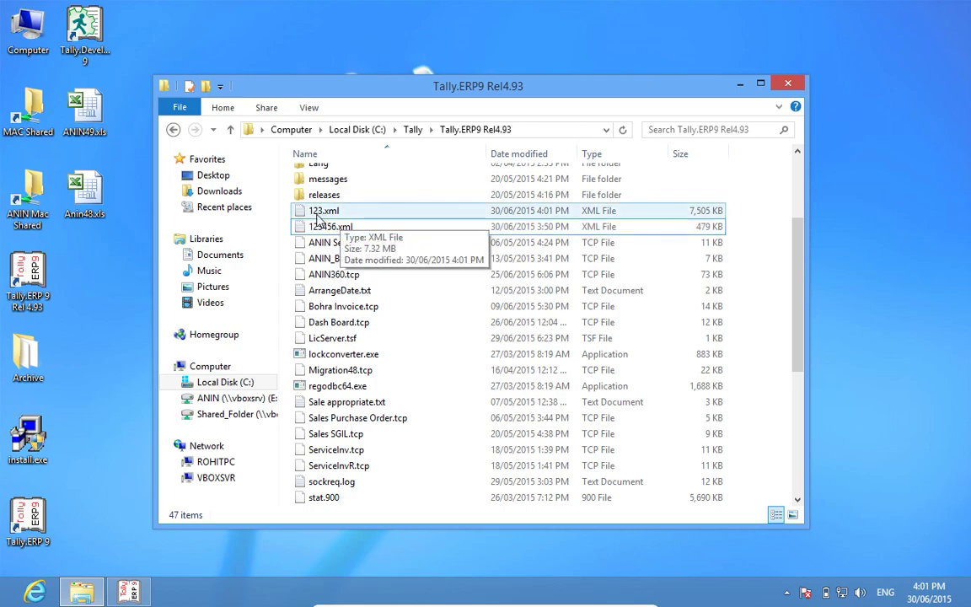
pyautogui.click(338, 229)
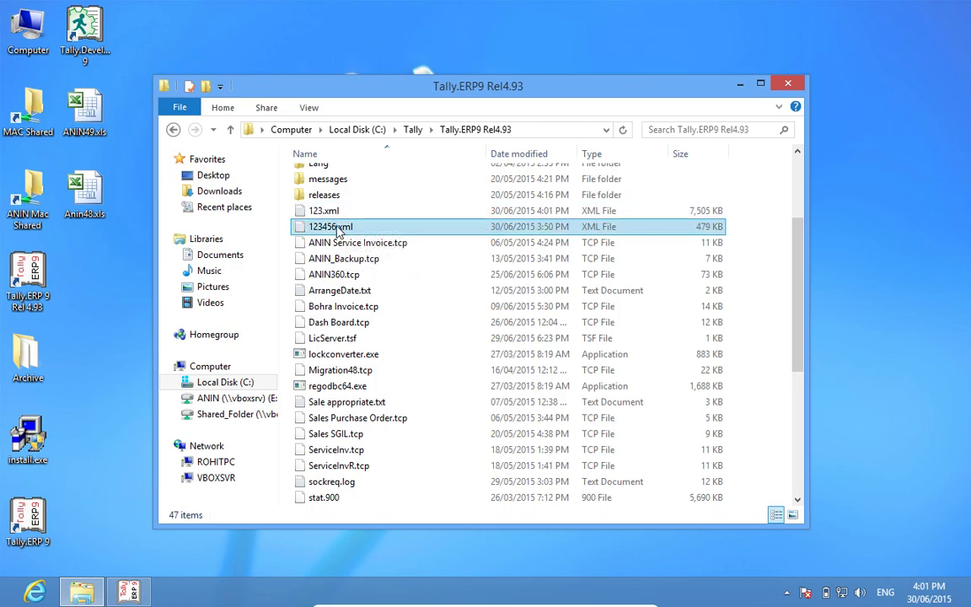
pyautogui.rightClick(338, 230)
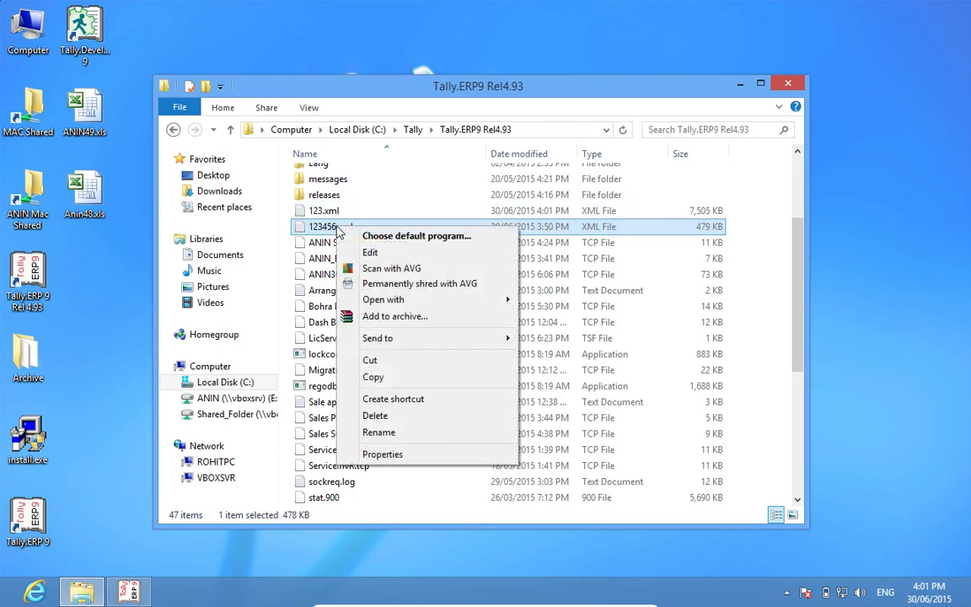
pyautogui.click(380, 417)
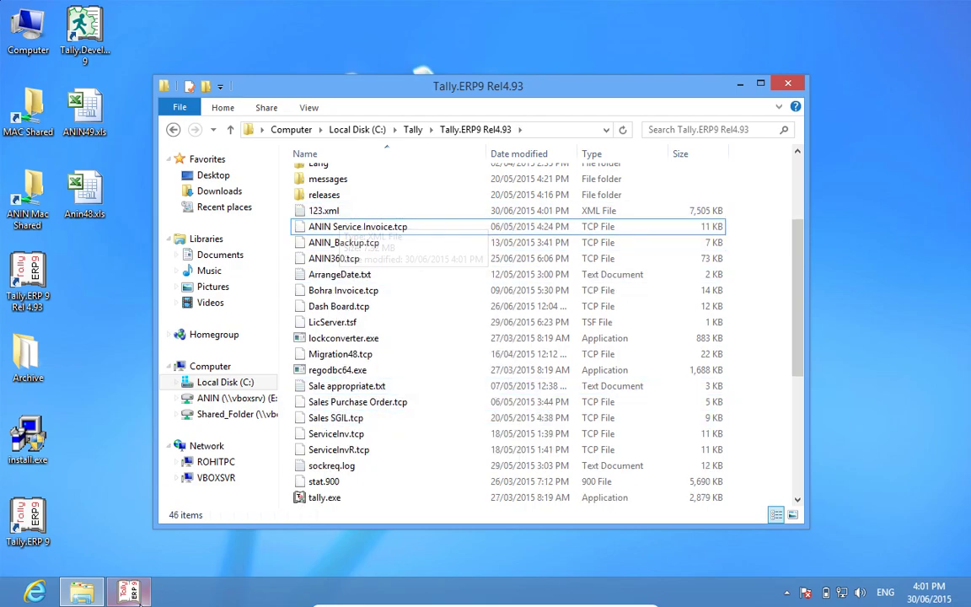
pyautogui.click(133, 595)
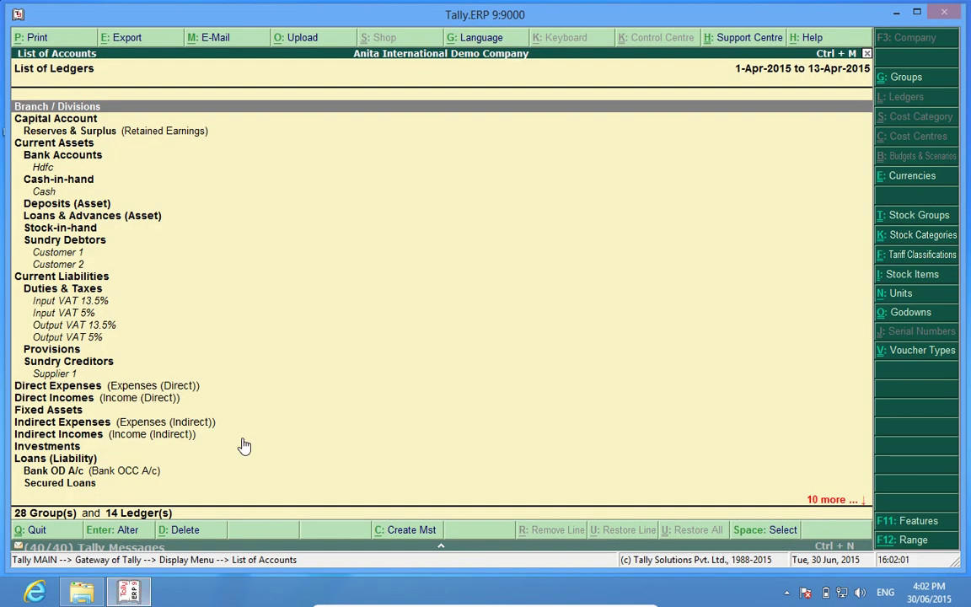
# Step: Return to the Gateway of Tally, check the company list, and open company information
pyautogui.press('Escape')
pyautogui.press('Escape')
pyautogui.press('Escape')
pyautogui.press('Escape')
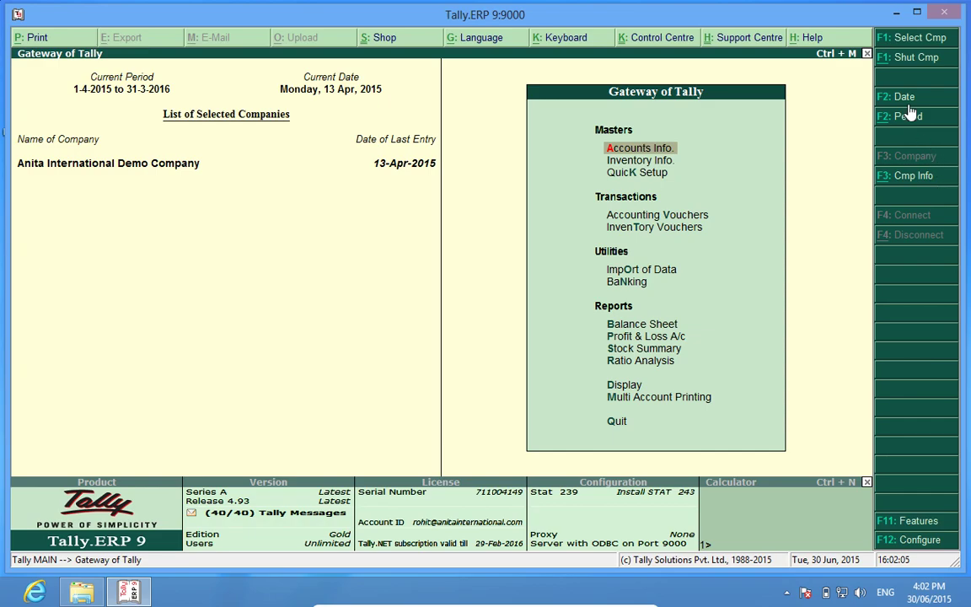
pyautogui.click(915, 41)
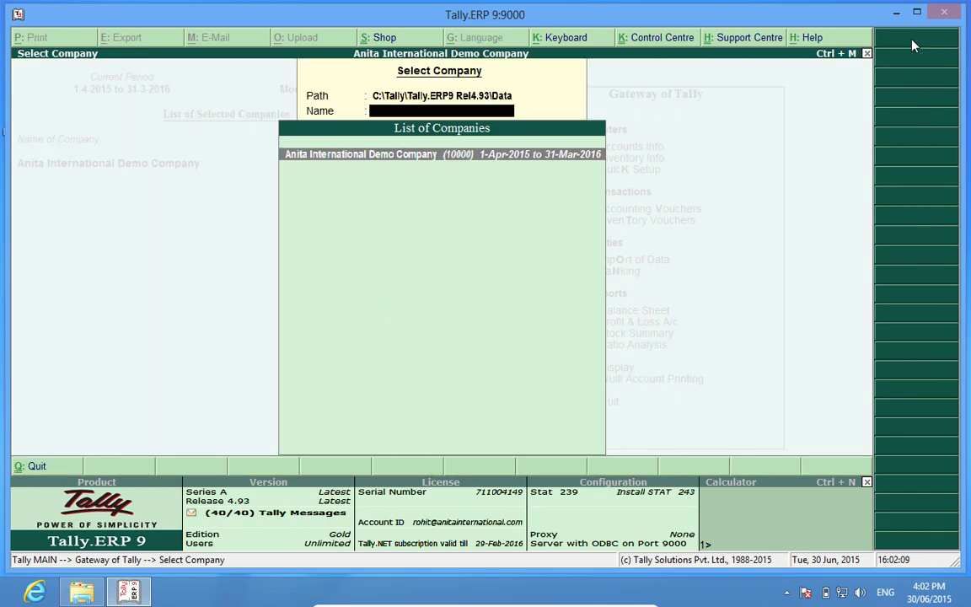
pyautogui.press('Escape')
pyautogui.press('Down')
pyautogui.press('Down')
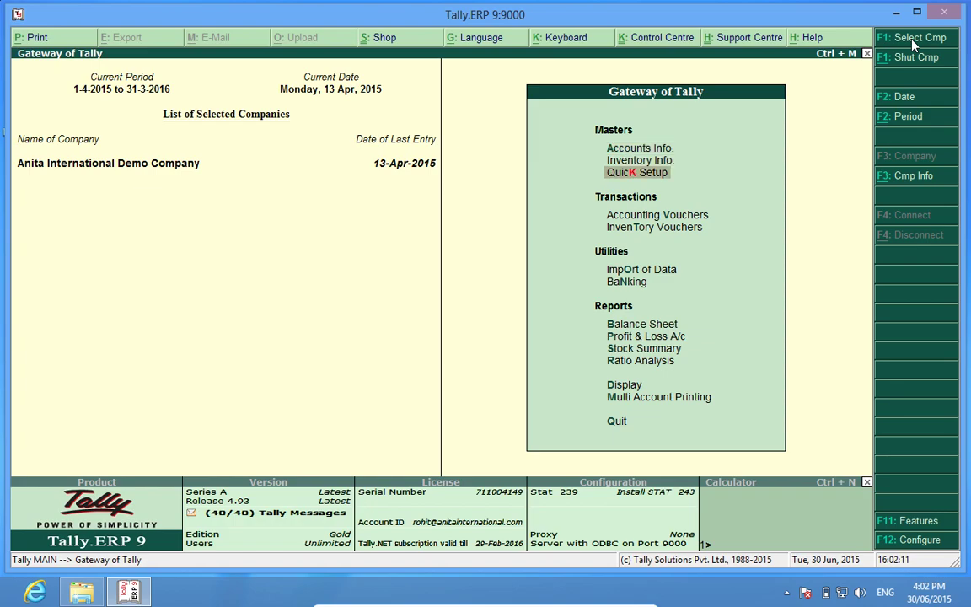
pyautogui.click(915, 177)
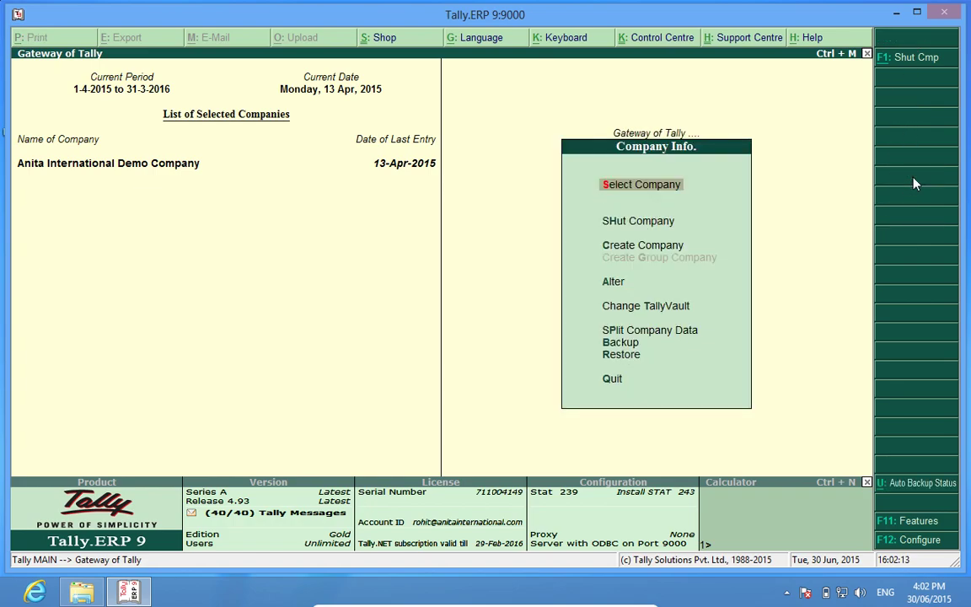
# Step: Create company 'ANIN Demo Company' with country India and state Jammu & Kashmir, keeping other defaults
pyautogui.press('Down')
pyautogui.press('Down')
pyautogui.press('Return')
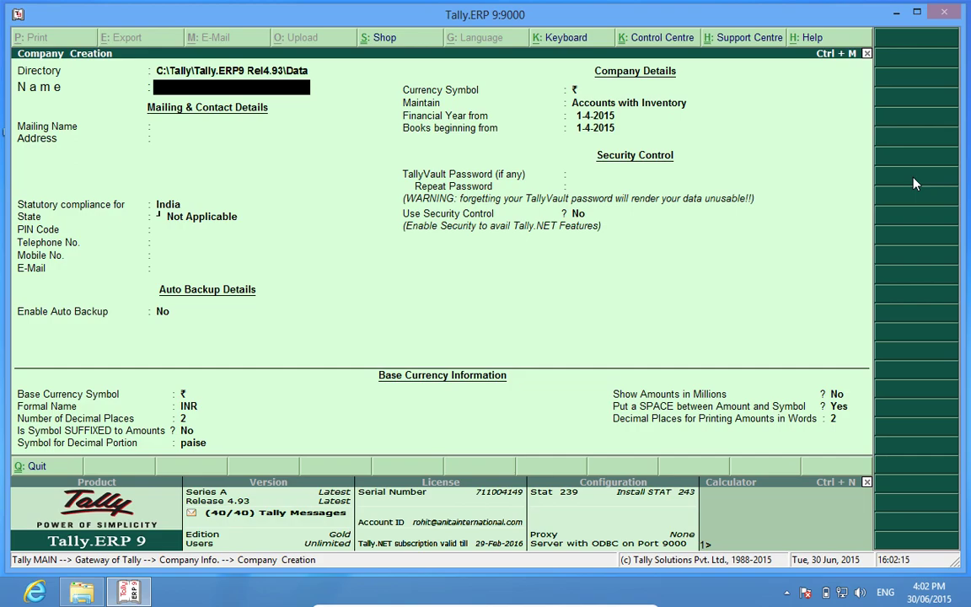
pyautogui.write('ANIN Demo C')
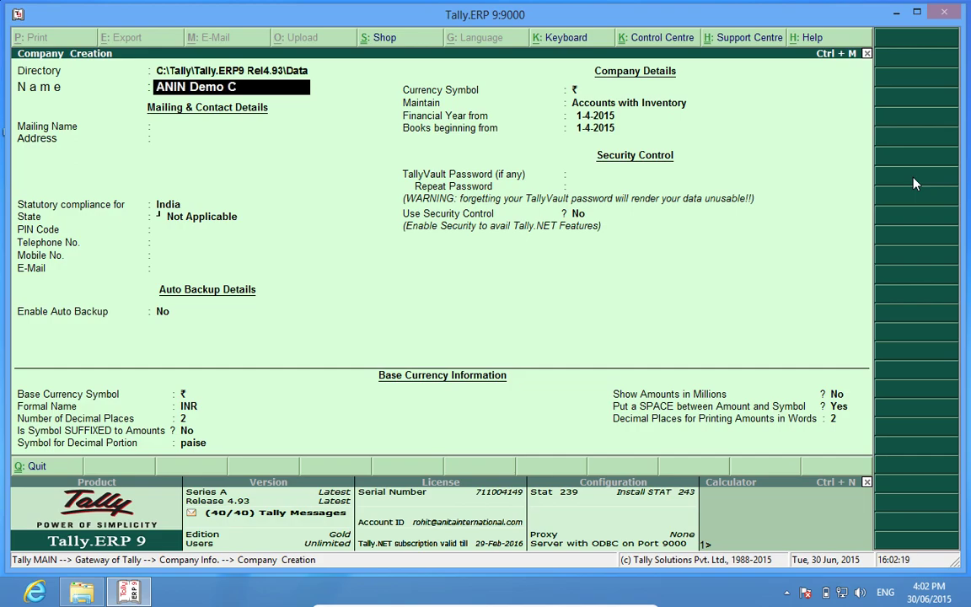
pyautogui.write('ompany')
pyautogui.press('Return')
pyautogui.press('Return')
pyautogui.press('Return')
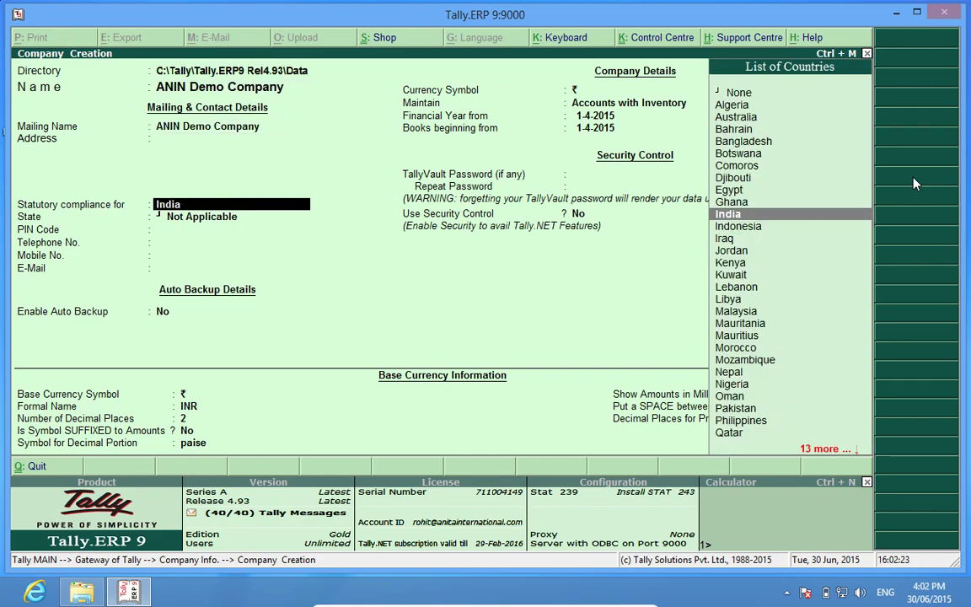
pyautogui.press('Return')
pyautogui.write('ja')
pyautogui.press('Return')
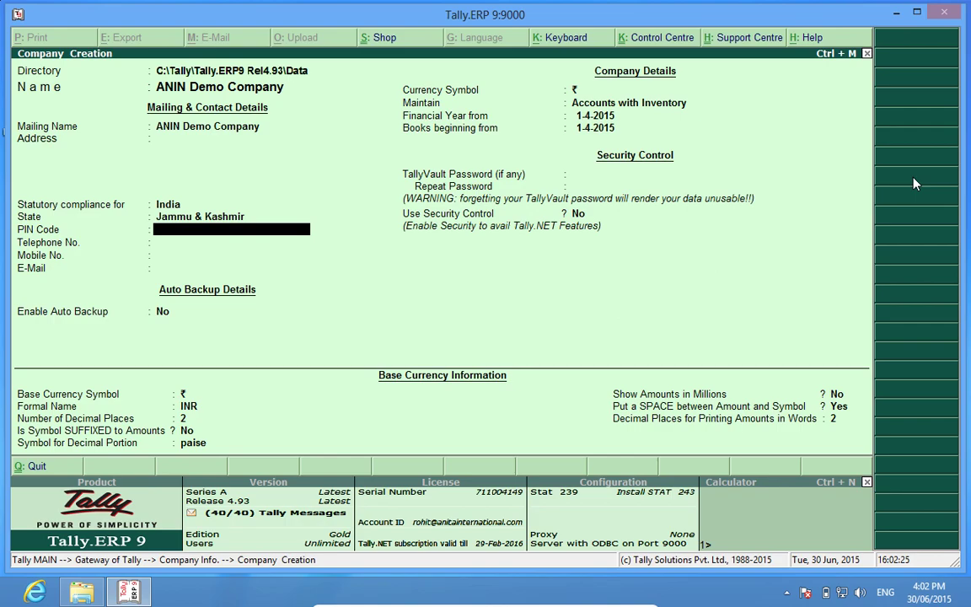
pyautogui.press('Return')
pyautogui.press('Return')
pyautogui.press('Return')
pyautogui.press('Return')
pyautogui.press('Return')
pyautogui.press('Return')
pyautogui.press('Return')
pyautogui.press('Return')
pyautogui.press('Return')
pyautogui.press('Return')
pyautogui.press('Return')
pyautogui.press('Return')
pyautogui.press('Return')
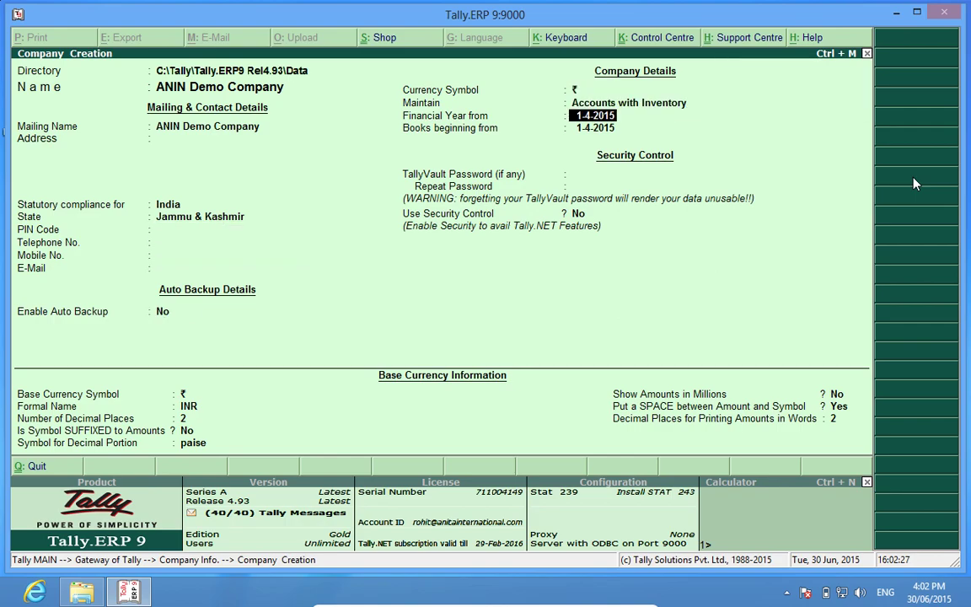
pyautogui.press('Return')
pyautogui.press('Return')
pyautogui.press('Return')
pyautogui.press('Return')
pyautogui.press('Return')
pyautogui.press('Return')
pyautogui.press('Return')
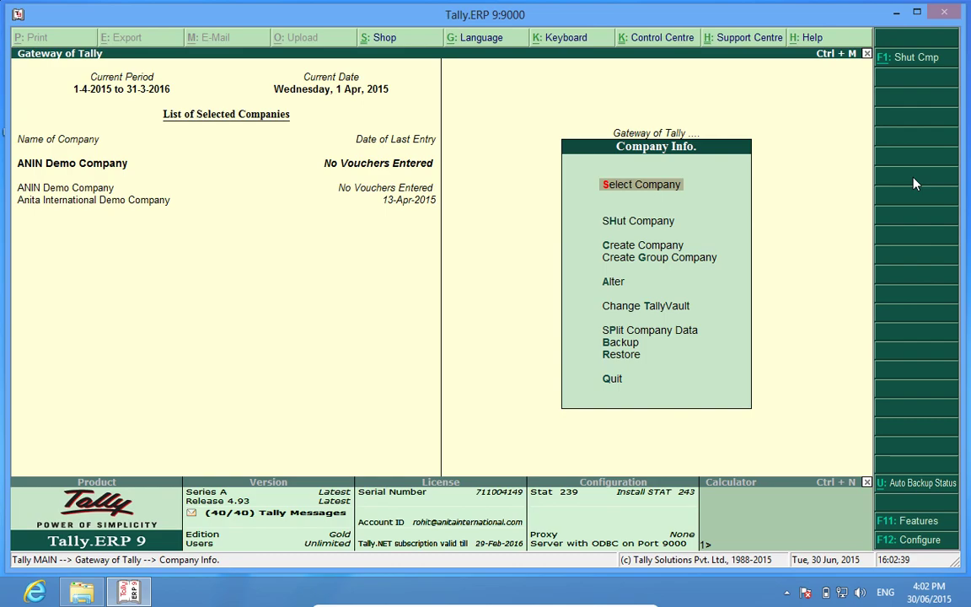
# Step: Shut Anita International Demo Company from the Gateway of Tally's Shut Cmp list
pyautogui.press('Escape')
pyautogui.press('Down')
pyautogui.press('Down')
pyautogui.press('Down')
pyautogui.press('Down')
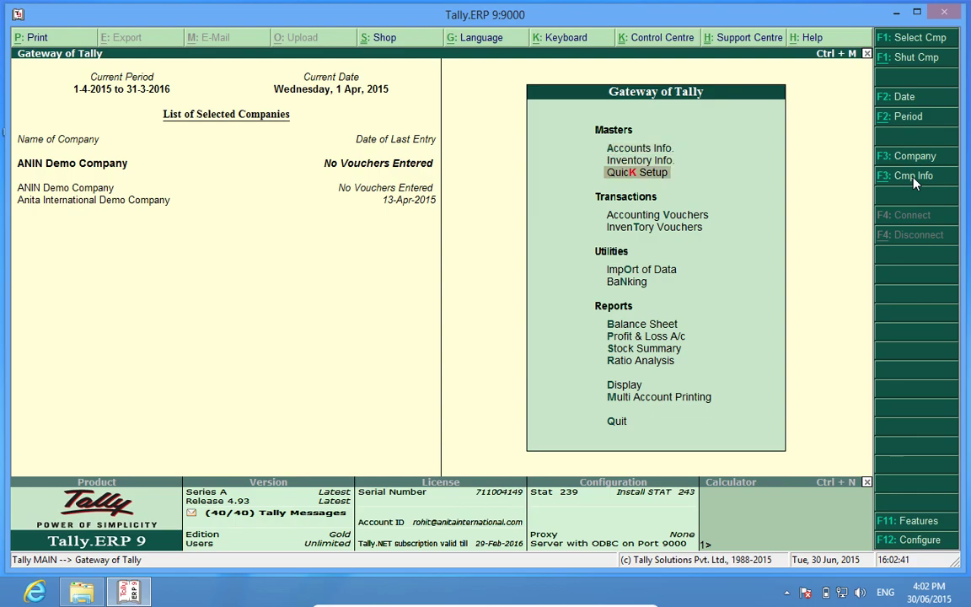
pyautogui.press('Down')
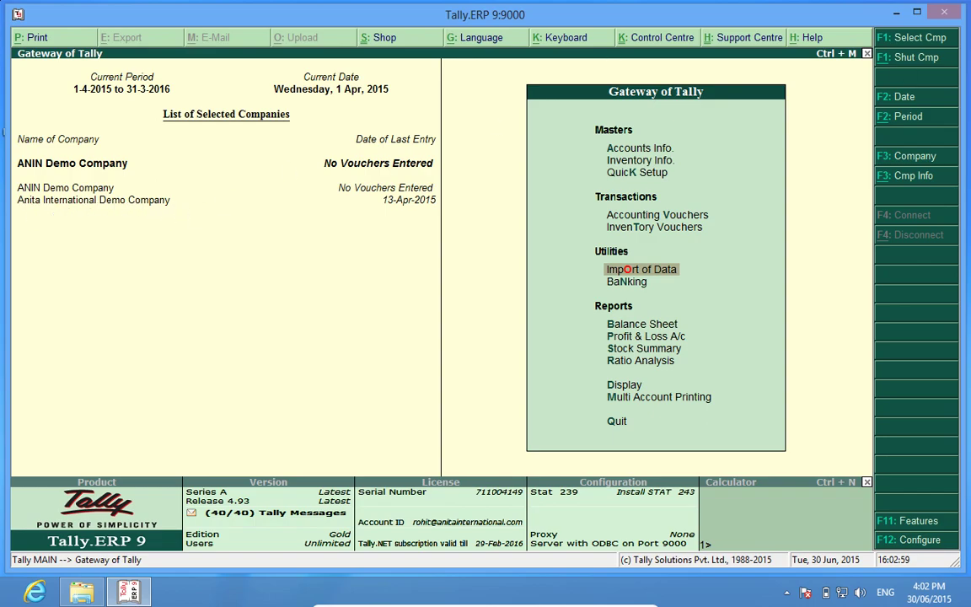
pyautogui.click(917, 58)
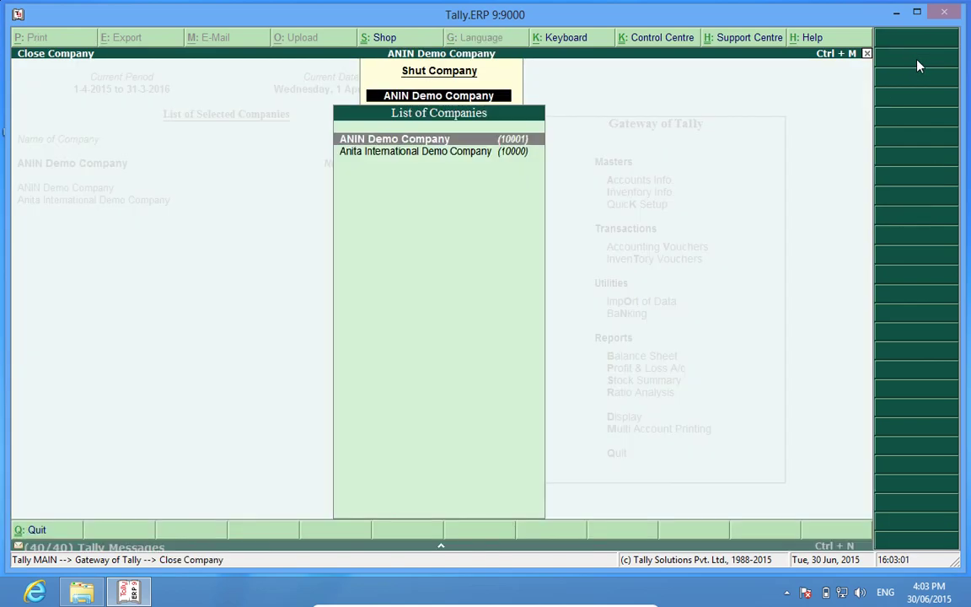
pyautogui.press('Down')
pyautogui.press('Return')
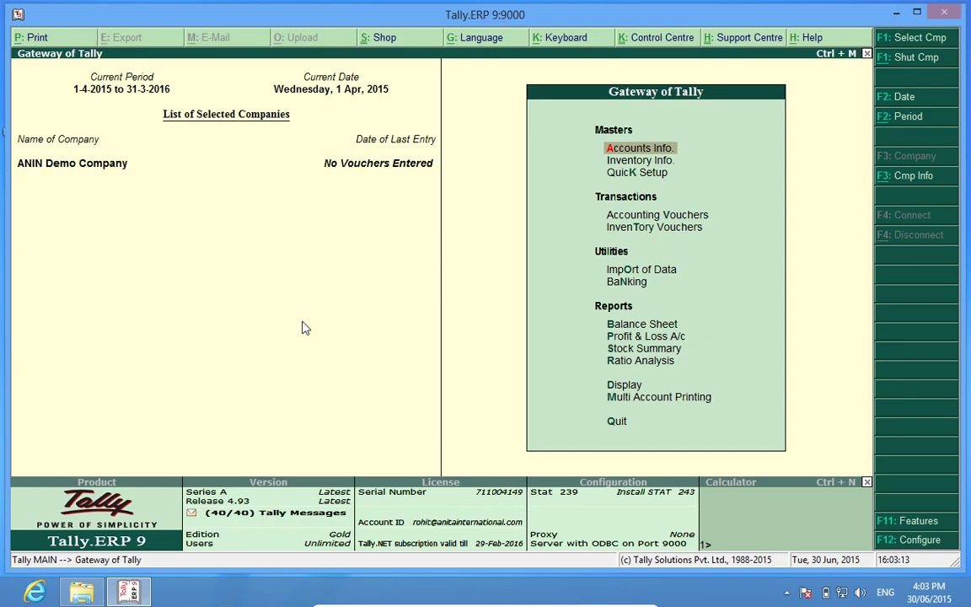
# Step: Import masters from 123.xml via Import of Data, choosing Modify with new data
pyautogui.click(645, 270)
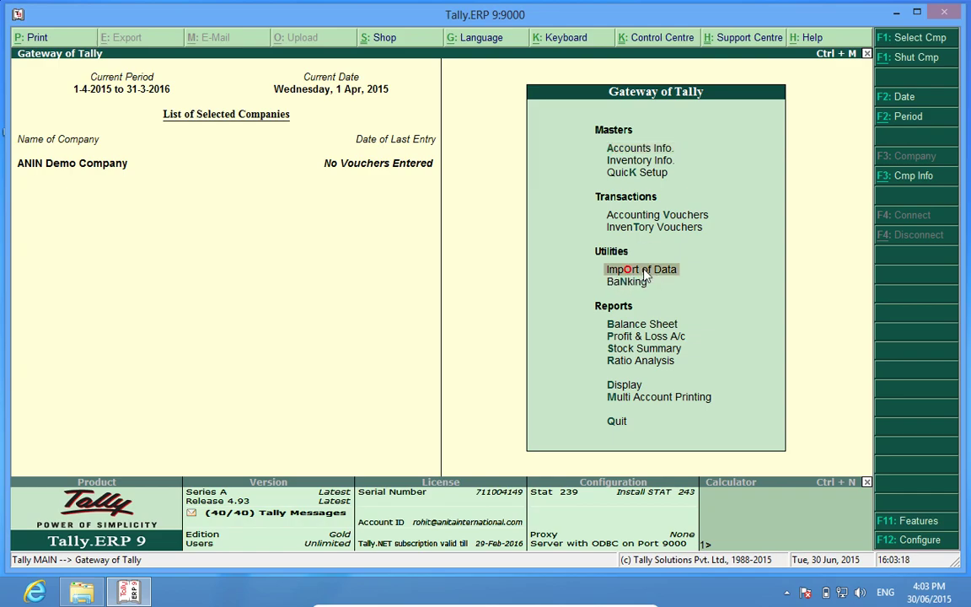
pyautogui.click(644, 270)
pyautogui.click(630, 245)
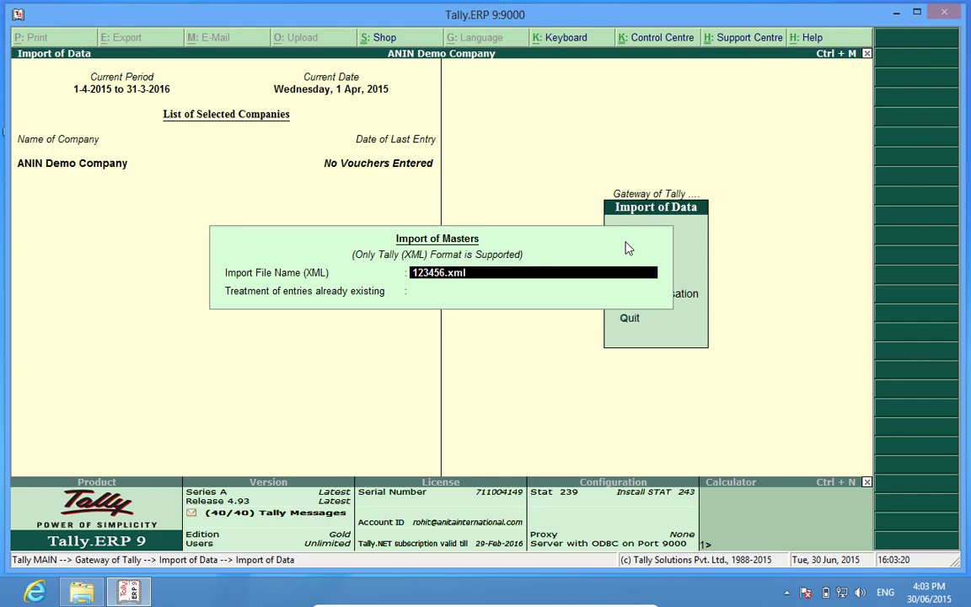
pyautogui.write('123.xm')
pyautogui.press('Return')
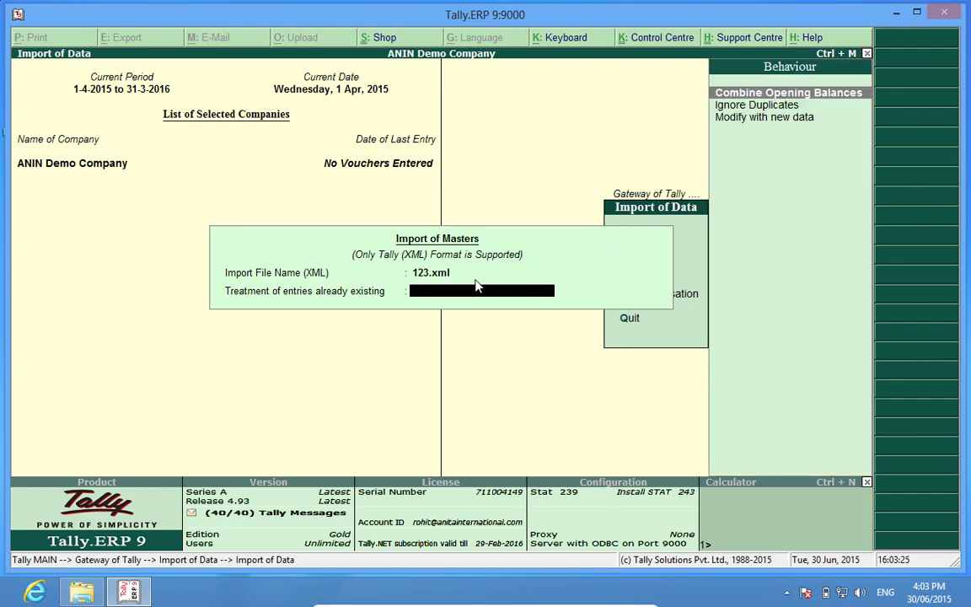
pyautogui.click(777, 118)
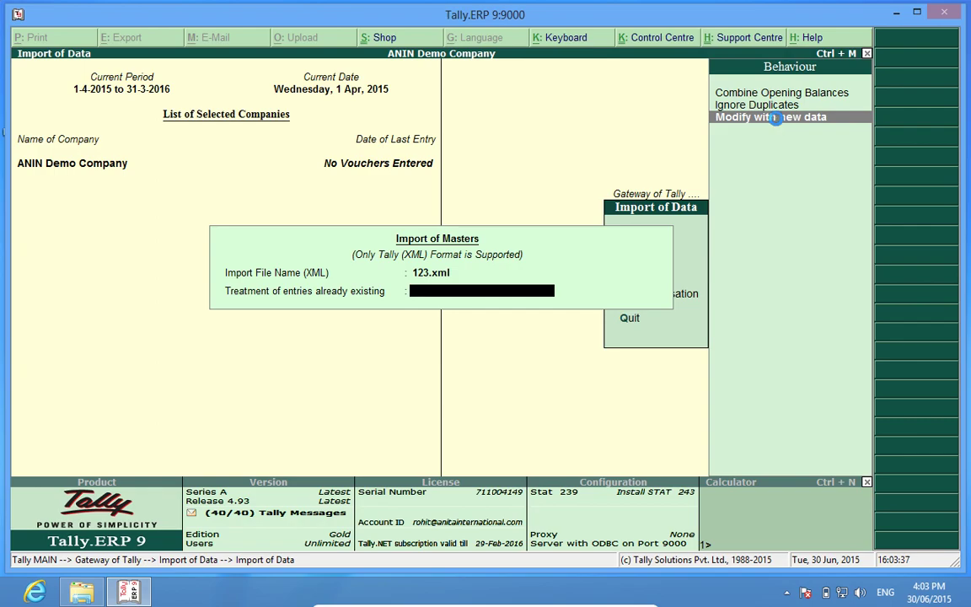
pyautogui.press('Return')
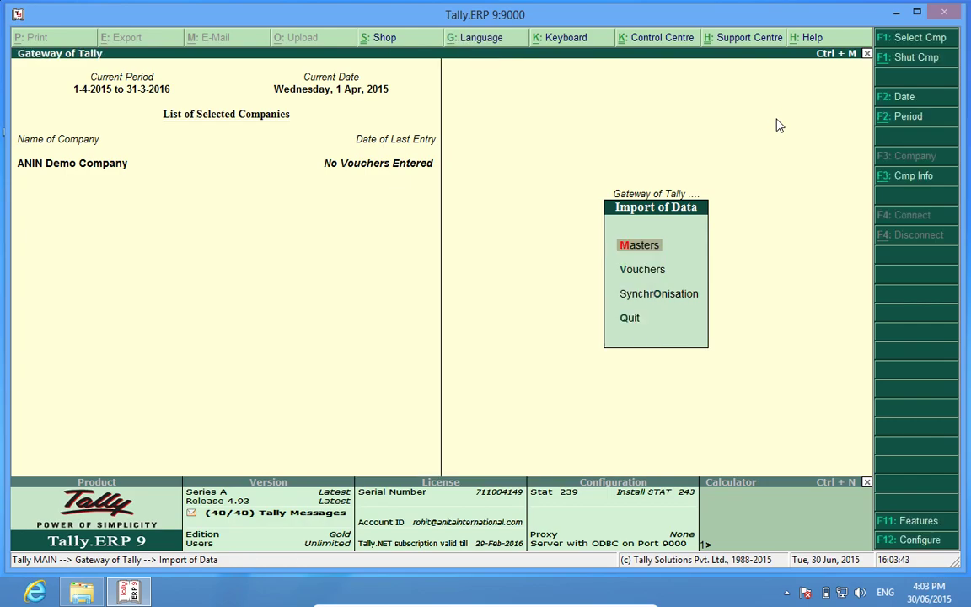
# Step: Display the ledger list of ANIN Demo Company to check the 14 imported ledgers
pyautogui.press('Escape')
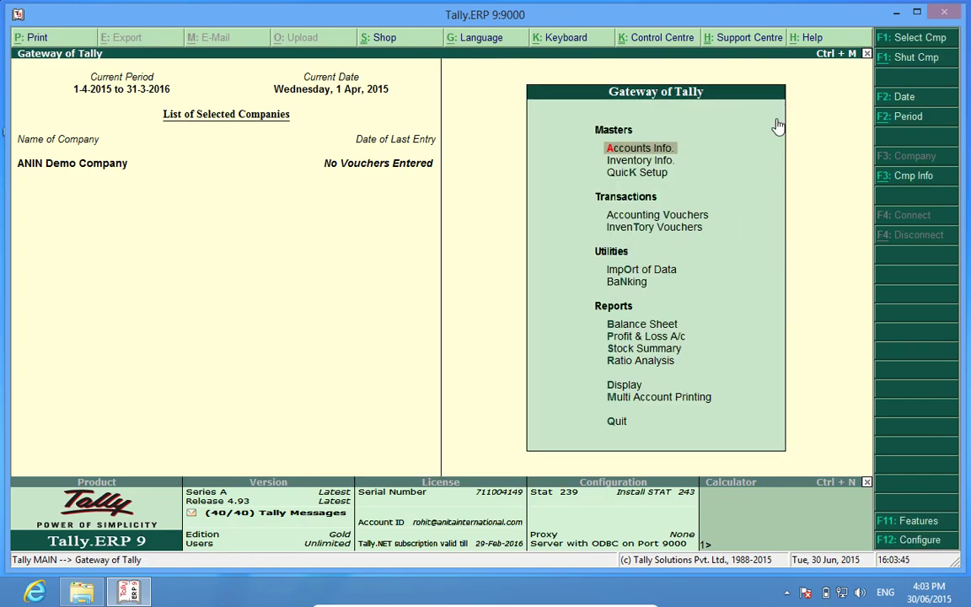
pyautogui.press('Return')
pyautogui.press('l')
pyautogui.press('a')
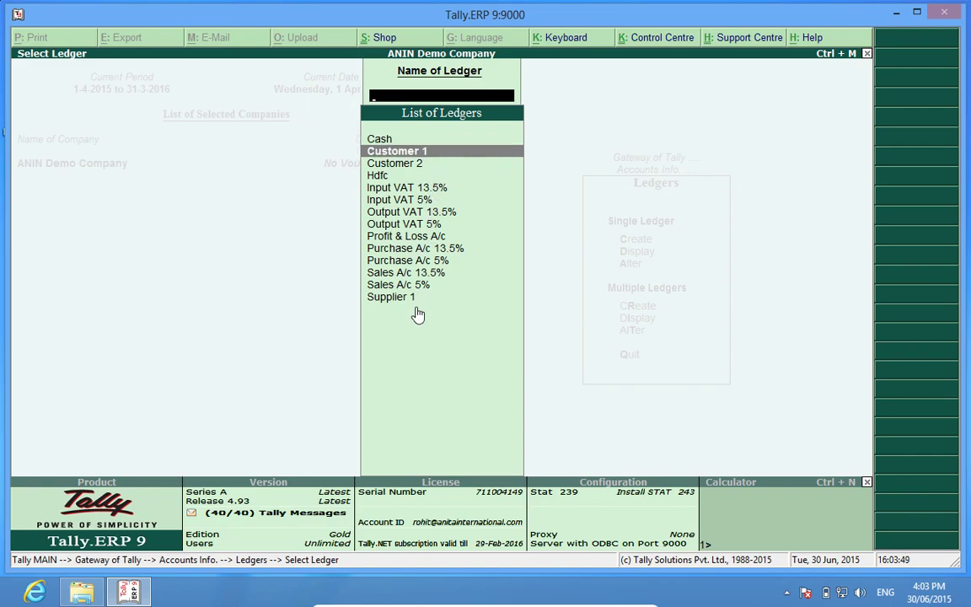
pyautogui.press('Escape')
pyautogui.press('Escape')
pyautogui.press('Escape')
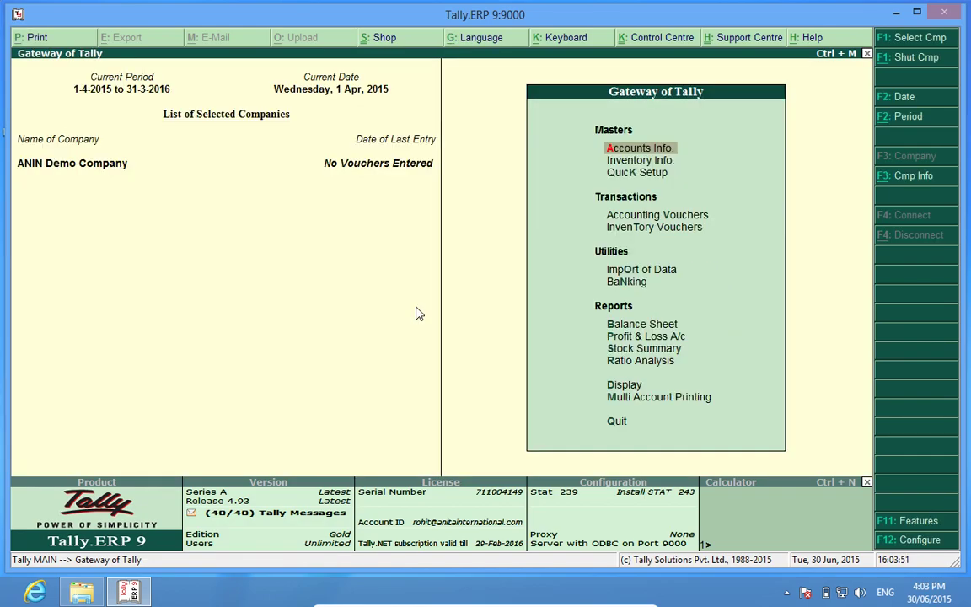
# Step: View the Statistics report confirming 28 groups and 14 ledgers
pyautogui.press('d')
pyautogui.press('s')
pyautogui.press('s')
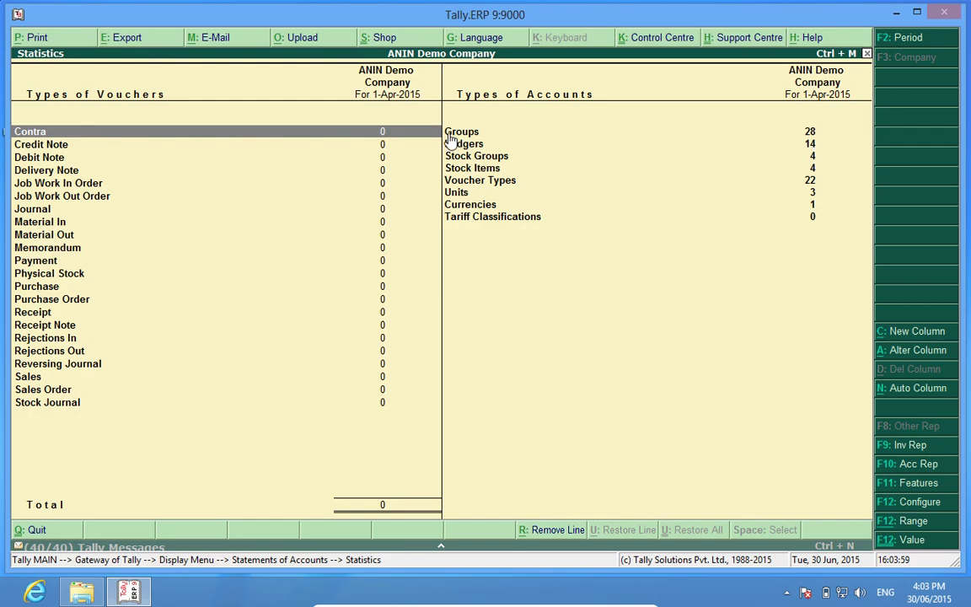
pyautogui.press('Escape')
pyautogui.press('Escape')
pyautogui.press('Escape')
pyautogui.press('Escape')
pyautogui.press('Escape')
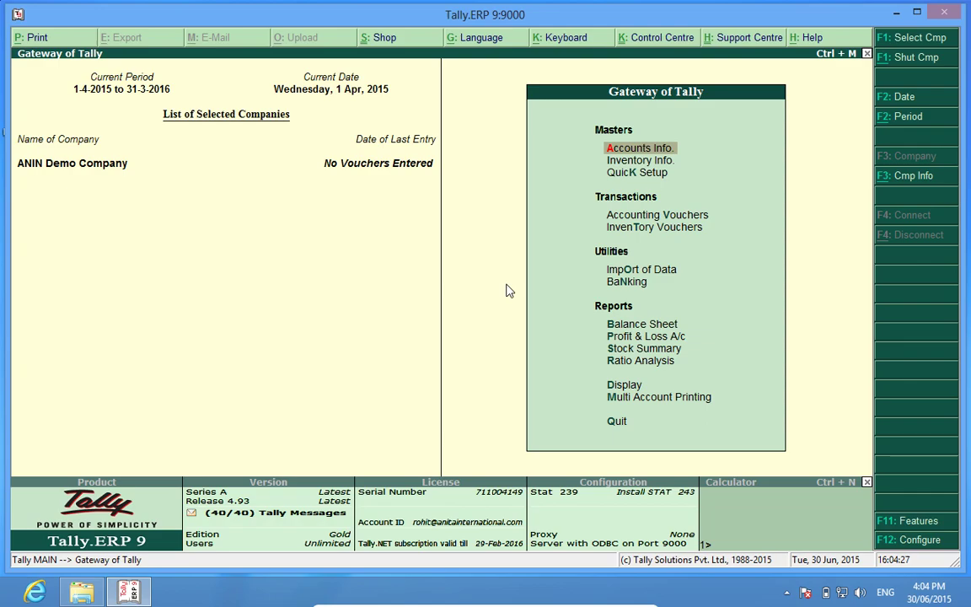
# Step: Shut ANIN Demo Company and load Anita International Demo Company from the List of Companies
pyautogui.click(927, 66)
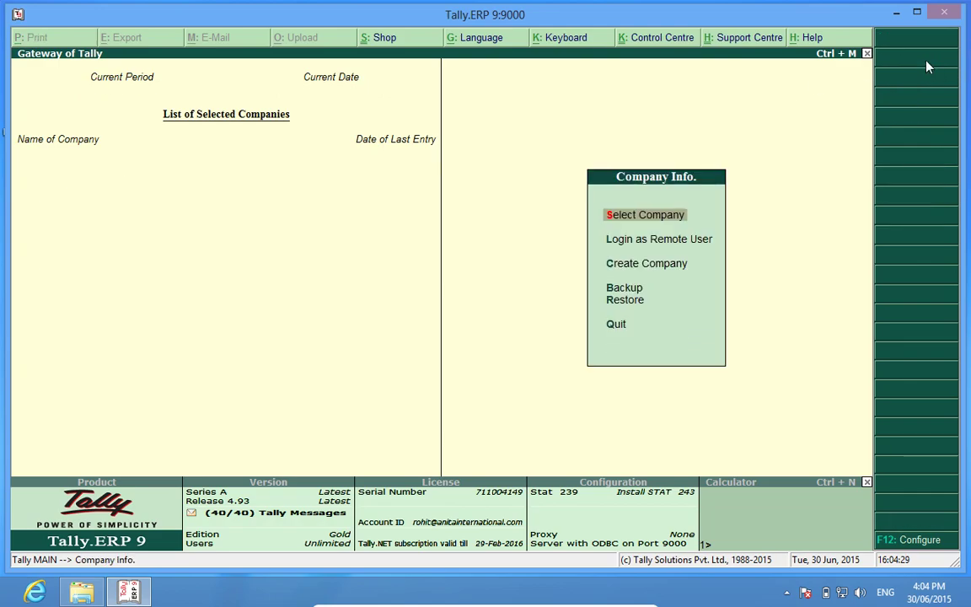
pyautogui.press('Return')
pyautogui.press('Down')
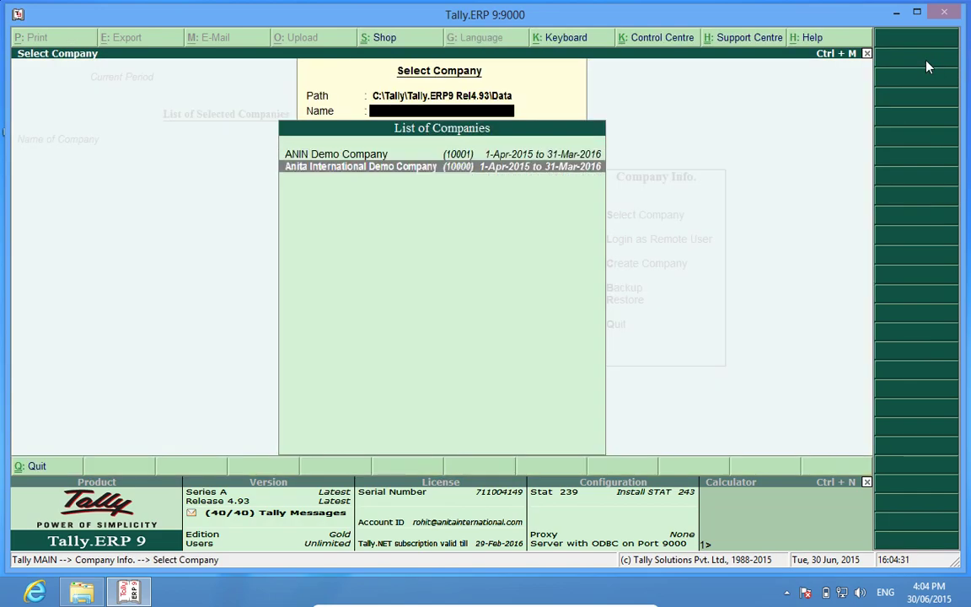
pyautogui.press('Return')
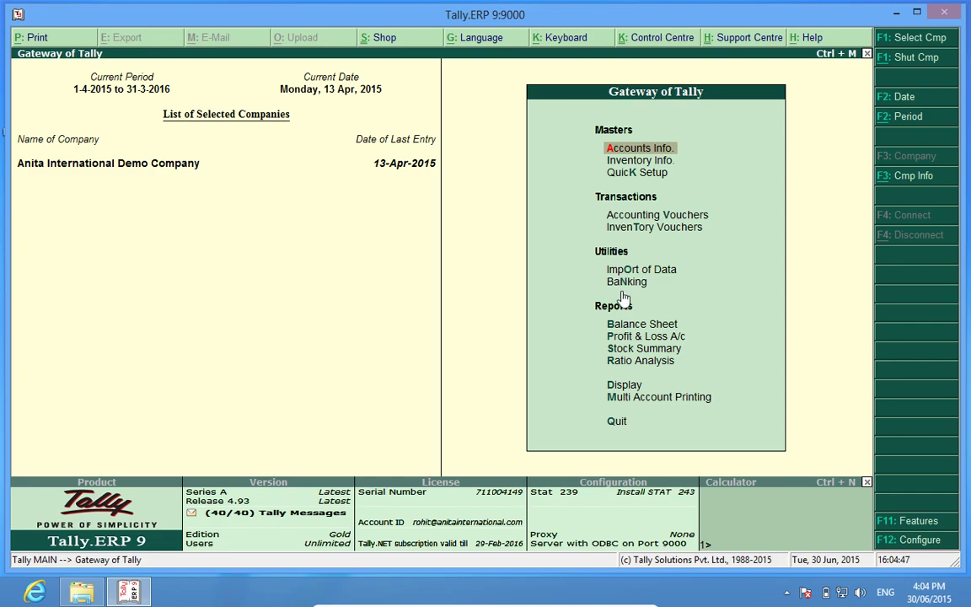
# Step: Open the Day Book and set its period to 1-Apr-2015 through 13-Apr-2015, showing eight vouchers
pyautogui.click(627, 390)
pyautogui.click(627, 389)
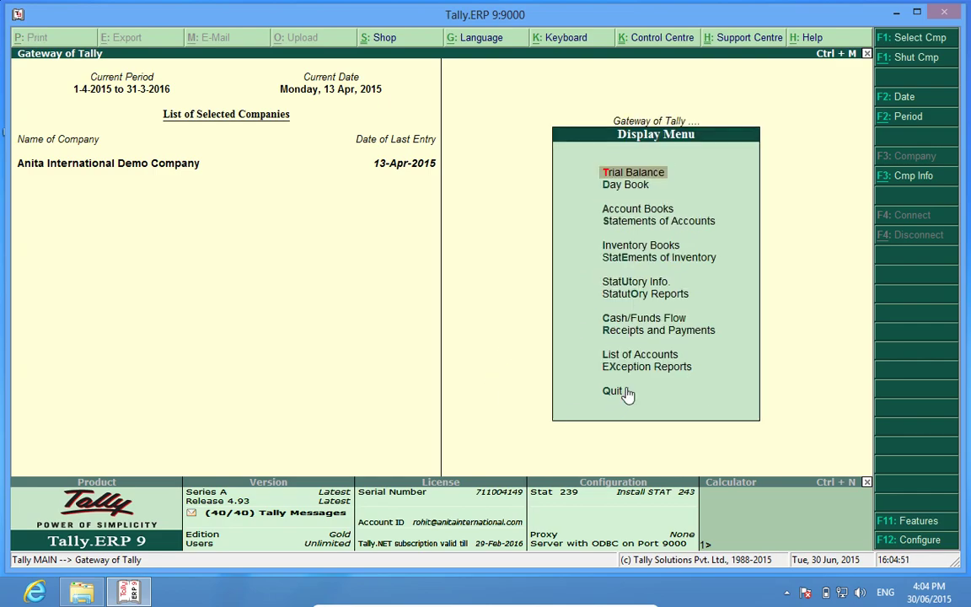
pyautogui.click(623, 185)
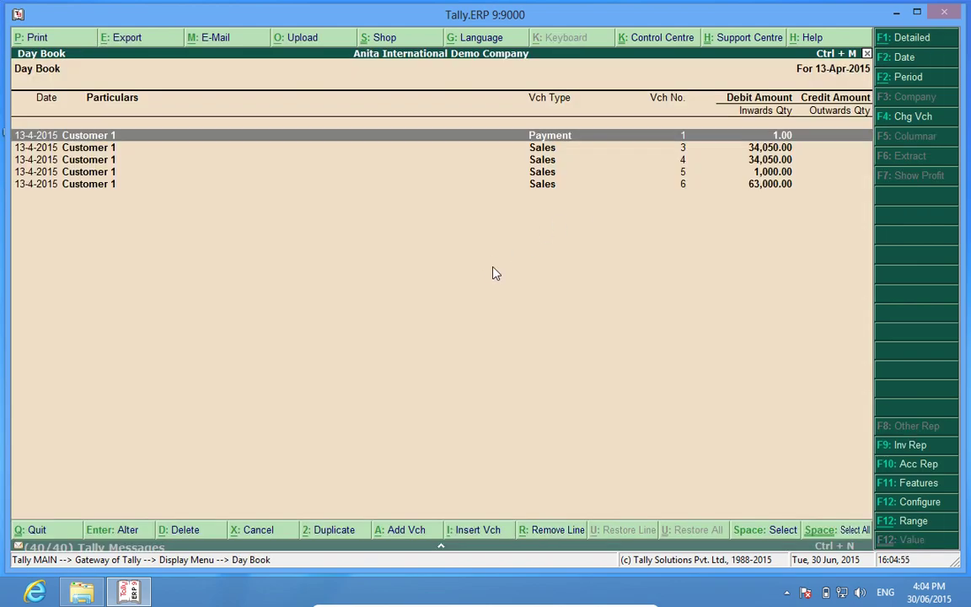
pyautogui.hotkey('alt', 'F2')
pyautogui.write('1-4-2015')
pyautogui.press('Return')
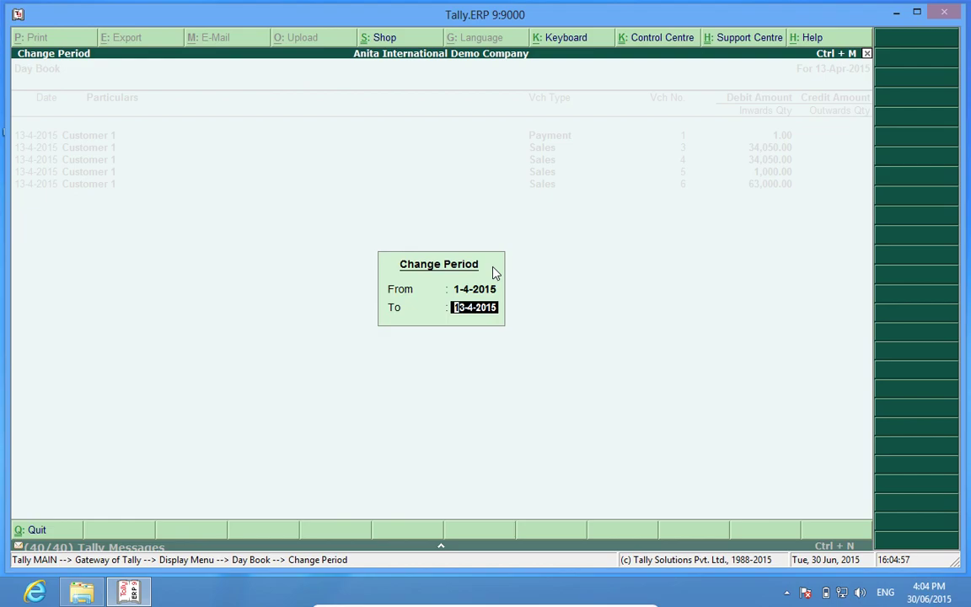
pyautogui.press('Return')
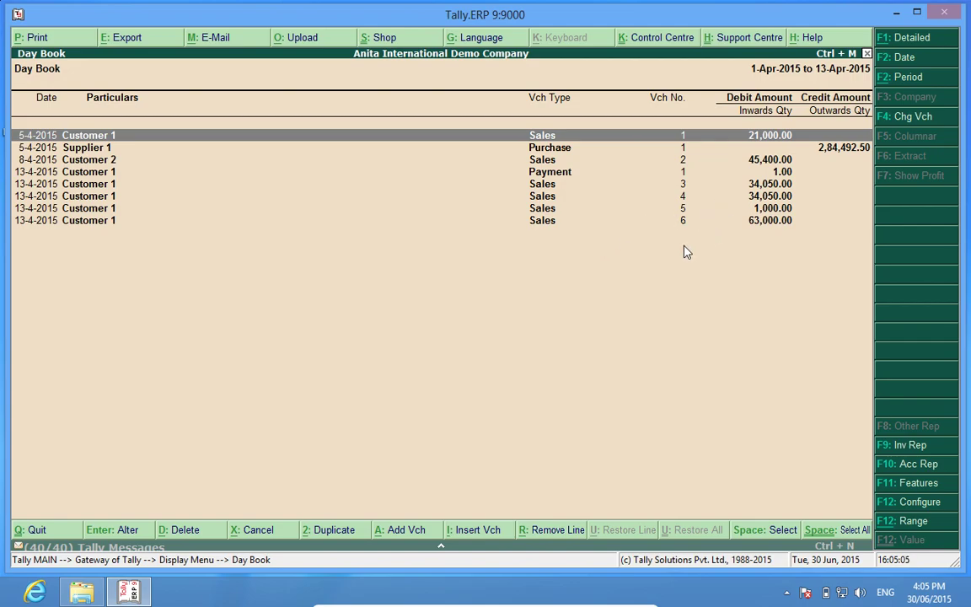
# Step: Export the Day Book as XML to file 123456.xml in Detailed format
pyautogui.click(127, 40)
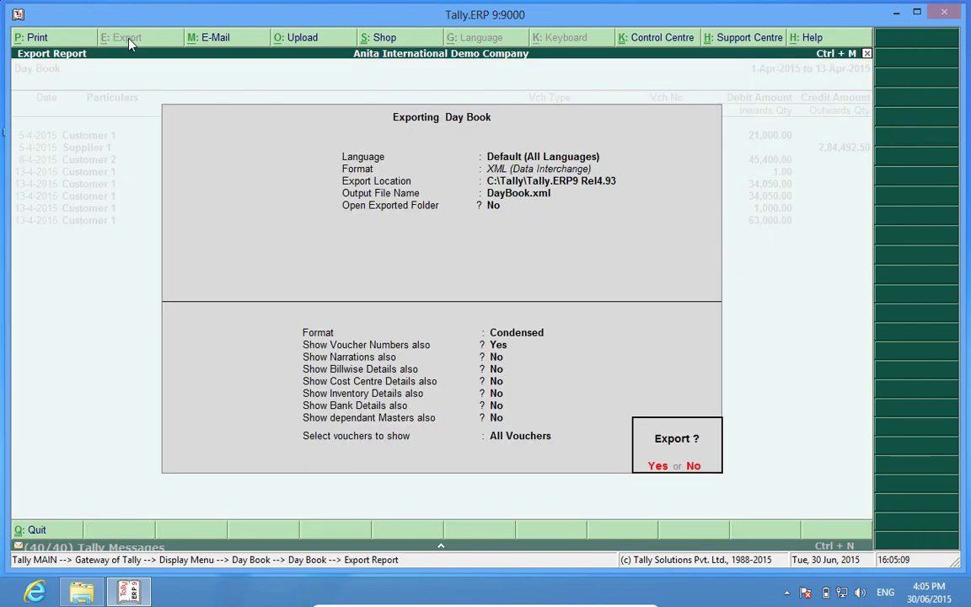
pyautogui.press('n')
pyautogui.press('Return')
pyautogui.press('Return')
pyautogui.press('Return')
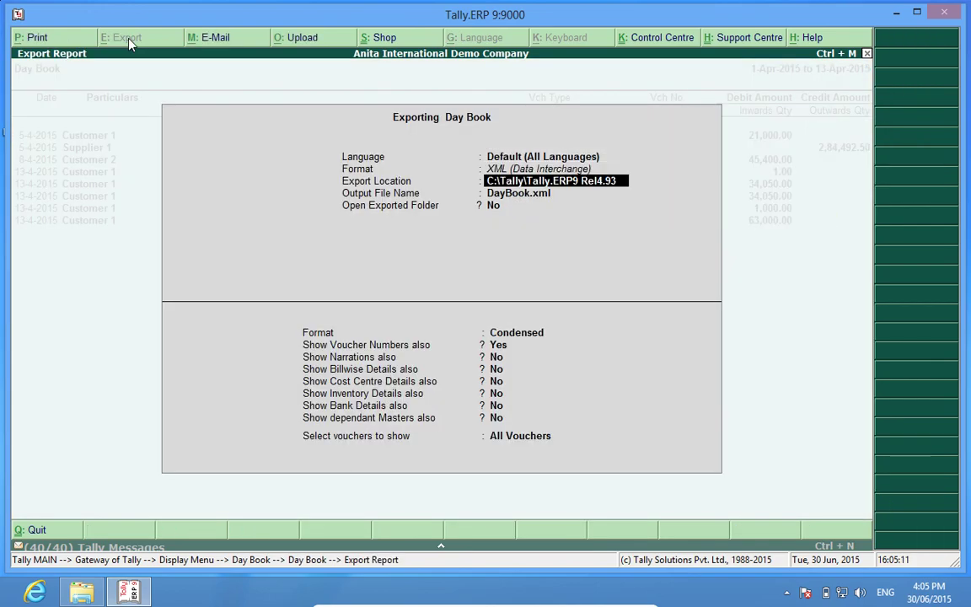
pyautogui.write('123')
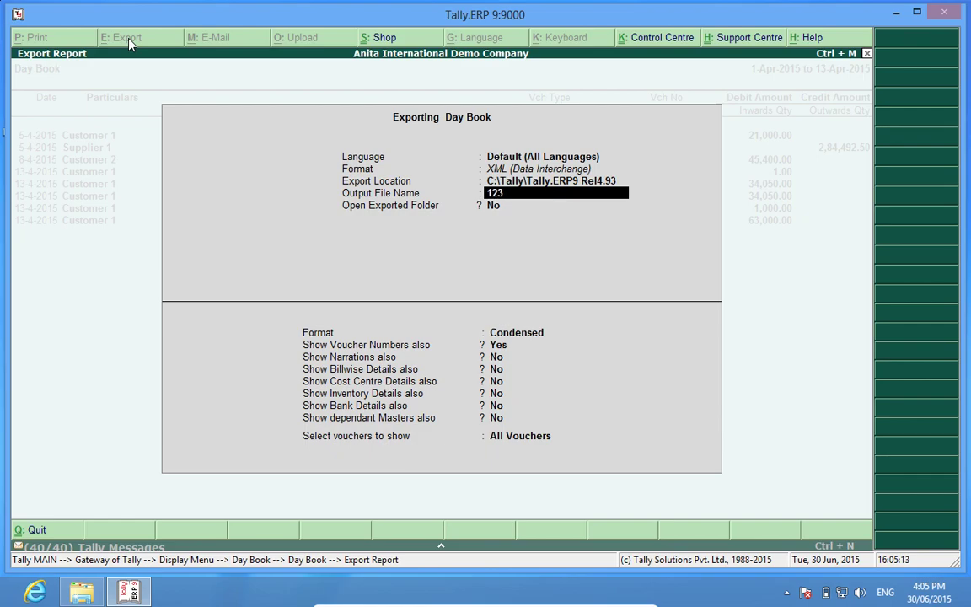
pyautogui.write('456.xml')
pyautogui.press('Return')
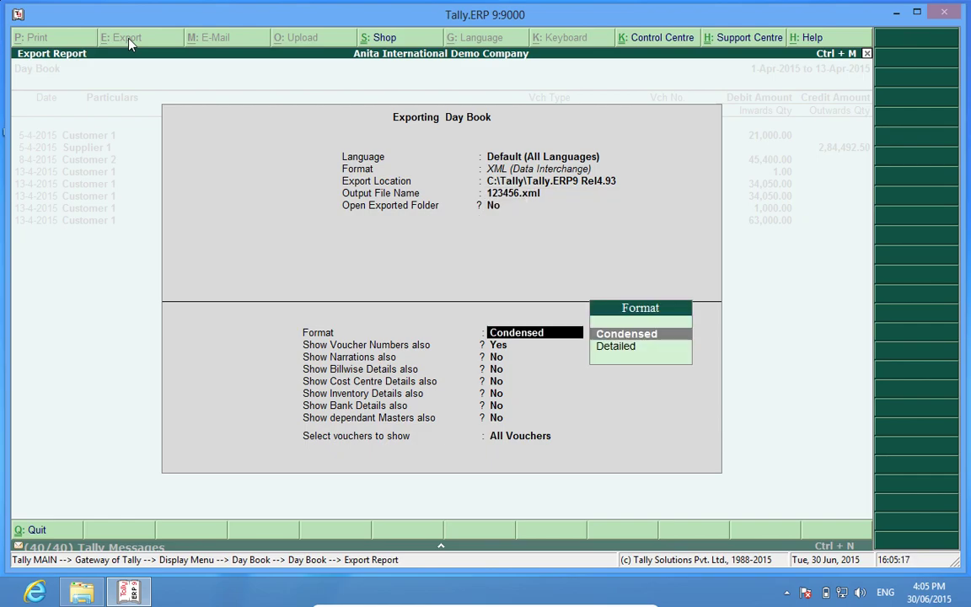
pyautogui.press('Down')
pyautogui.press('Return')
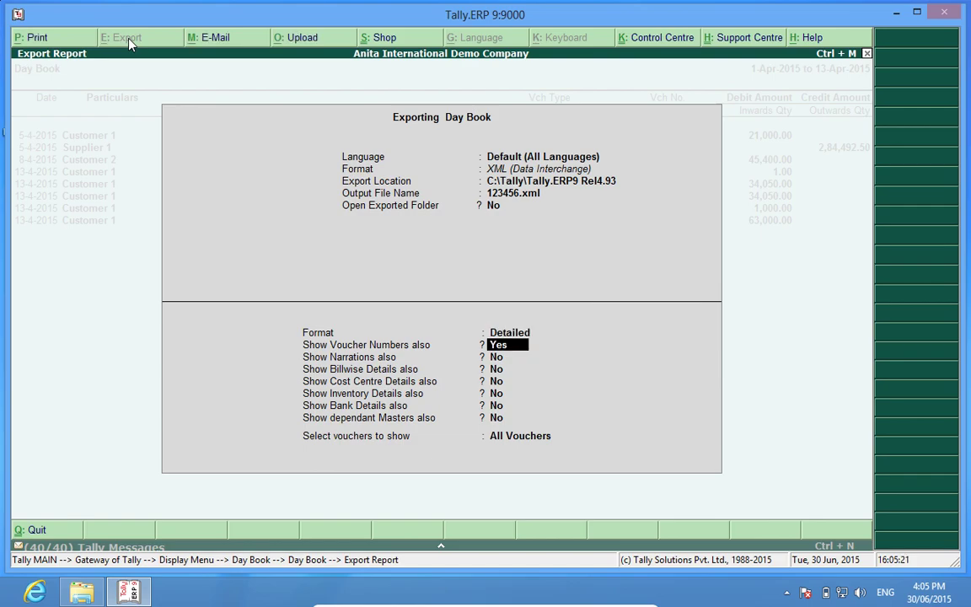
# Step: Set narrations, billwise details and every other export detail option to Yes
pyautogui.press('Return')
pyautogui.write('y')
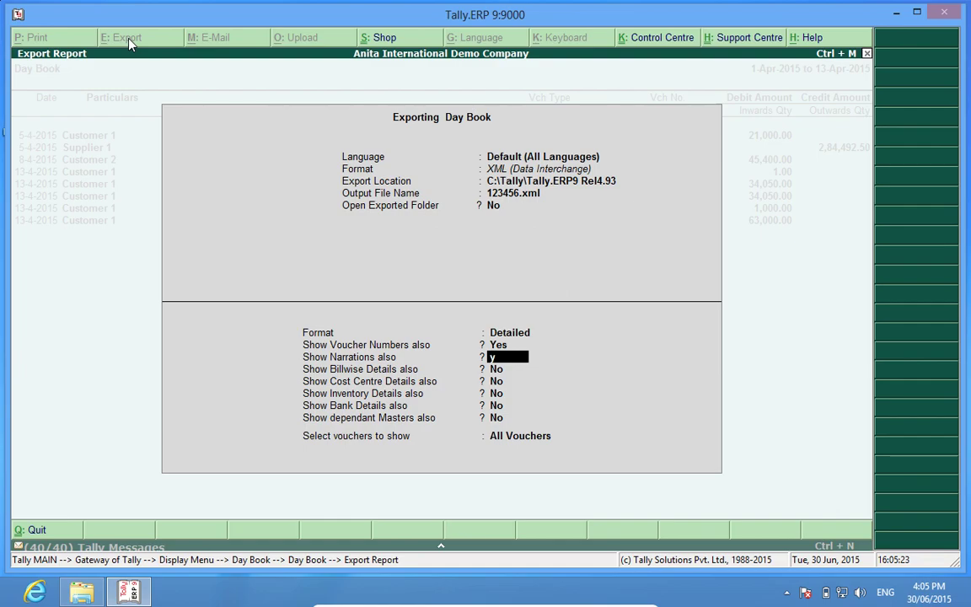
pyautogui.press('Return')
pyautogui.write('y')
pyautogui.press('Return')
pyautogui.write('y')
pyautogui.press('Return')
pyautogui.write('y')
pyautogui.press('Return')
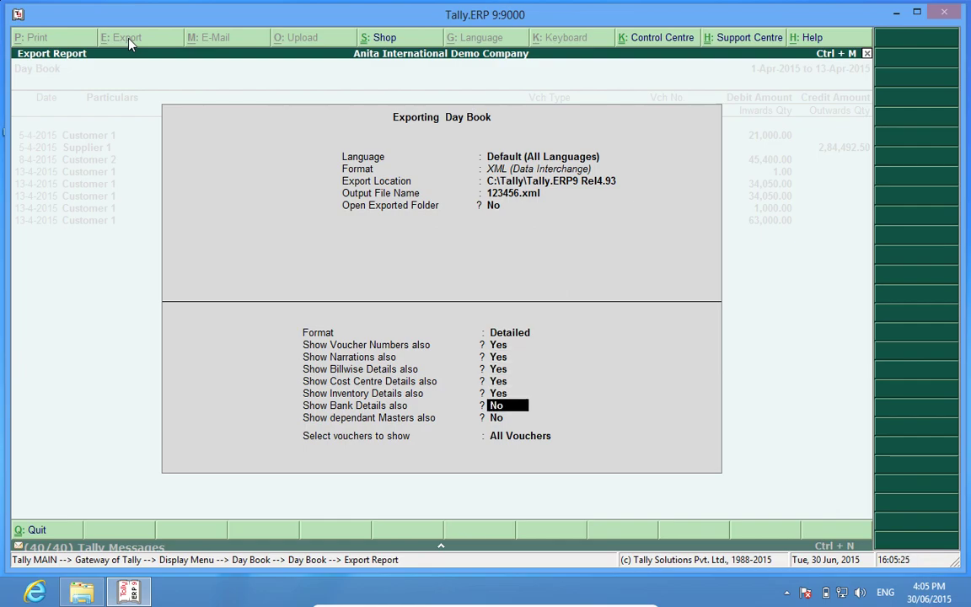
pyautogui.write('y')
pyautogui.press('Return')
pyautogui.write('y')
pyautogui.press('Return')
pyautogui.write('y')
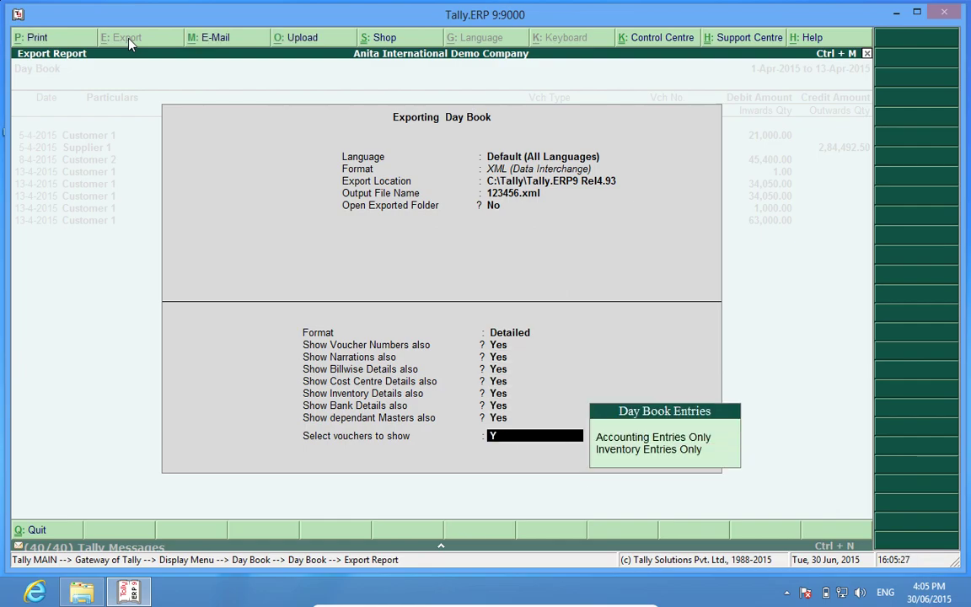
# Step: Choose All Vouchers and confirm the export
pyautogui.press('BackSpace')
pyautogui.press('Down')
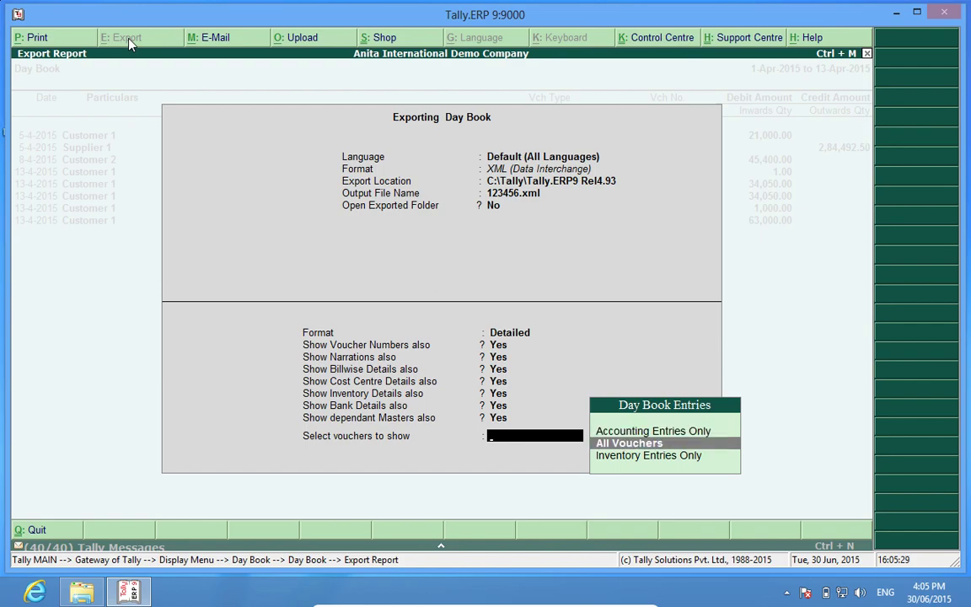
pyautogui.press('Return')
pyautogui.press('Return')
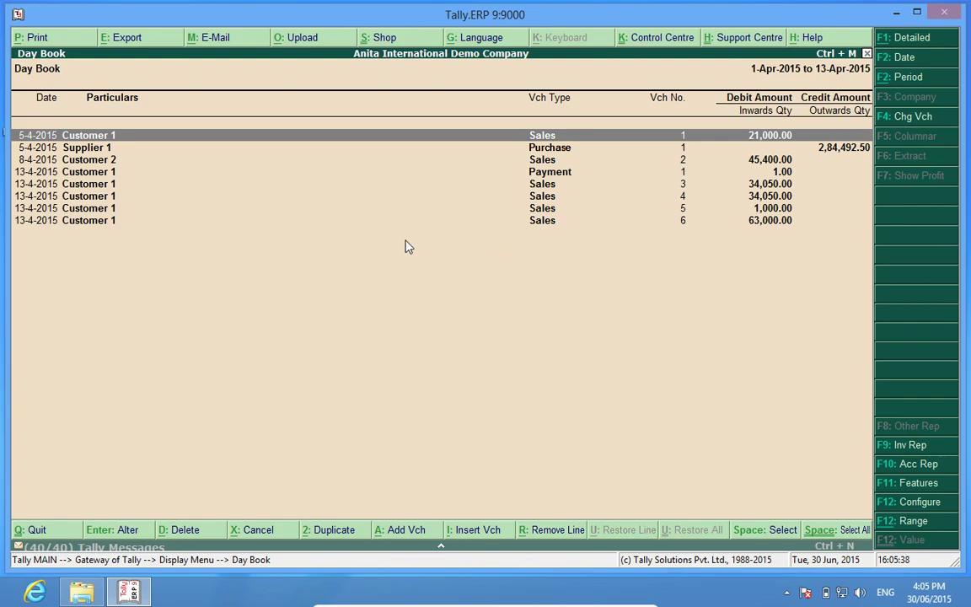
# Step: Minimize Tally, check the 479 KB 123456.xml in the Tally.ERP9 Rel4.93 folder, then return to Tally
pyautogui.click(896, 11)
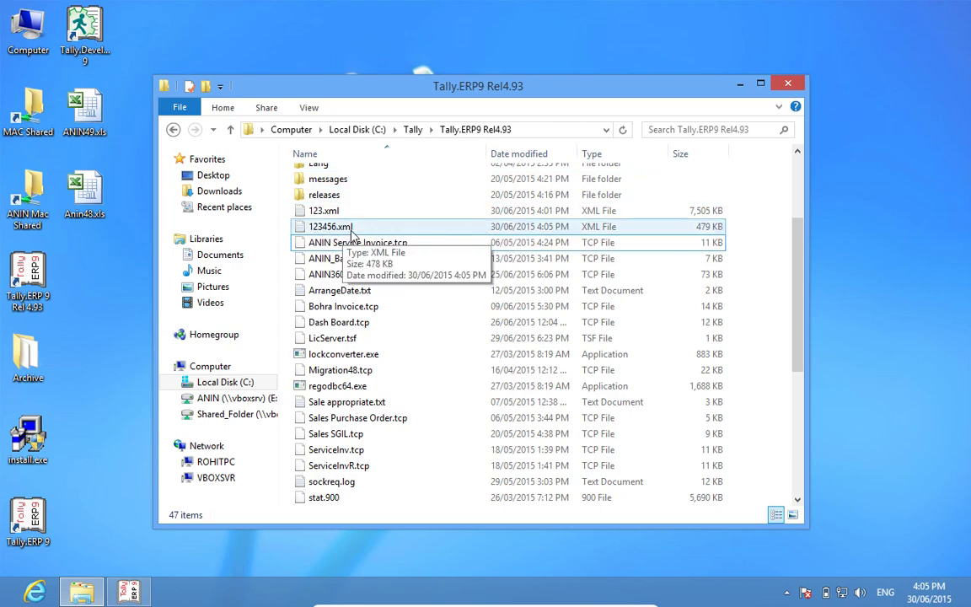
pyautogui.click(131, 592)
pyautogui.press('Escape')
pyautogui.press('Escape')
pyautogui.press('Escape')
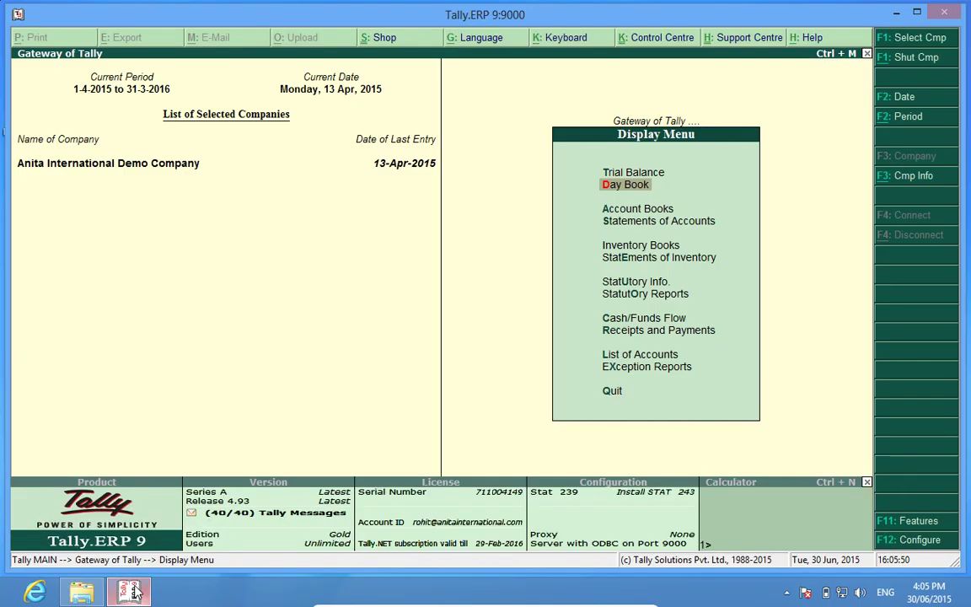
# Step: Shut Anita International Demo Company and load ANIN Demo Company instead
pyautogui.press('n')
pyautogui.hotkey('alt', 'F1')
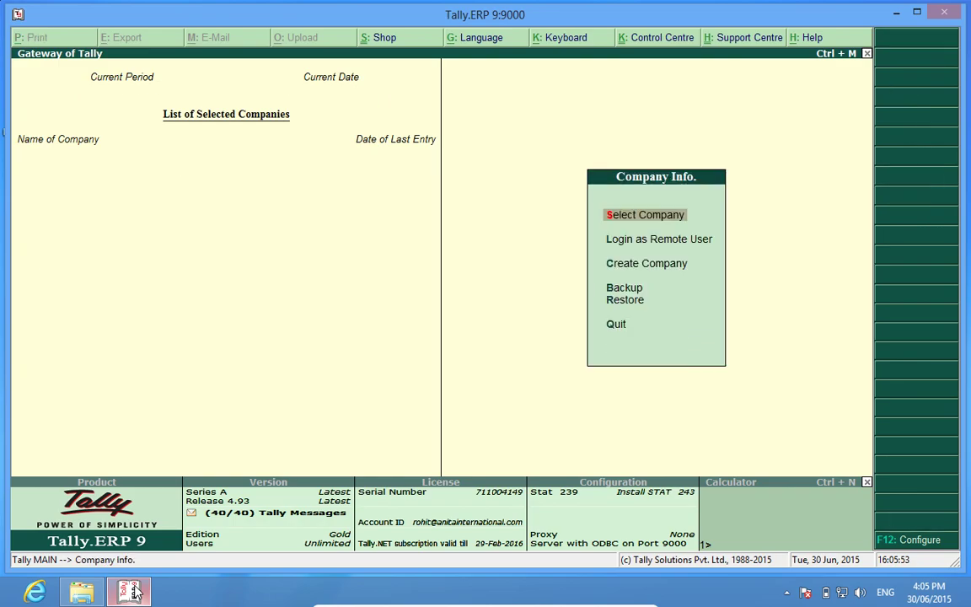
pyautogui.press('Return')
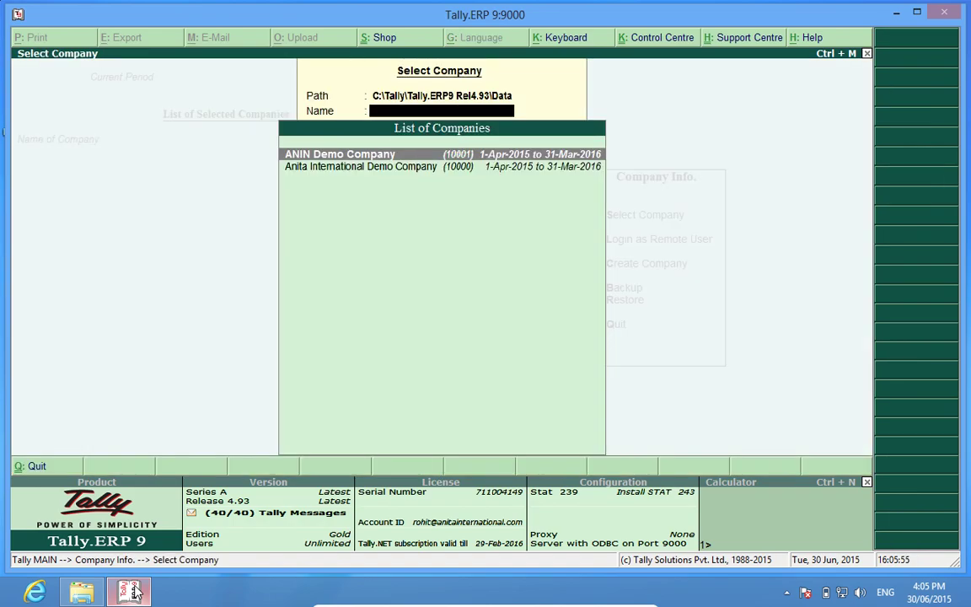
pyautogui.press('Return')
# Step: Import the vouchers from 123456.xml into ANIN Demo Company via Import of Data
pyautogui.press('Down')
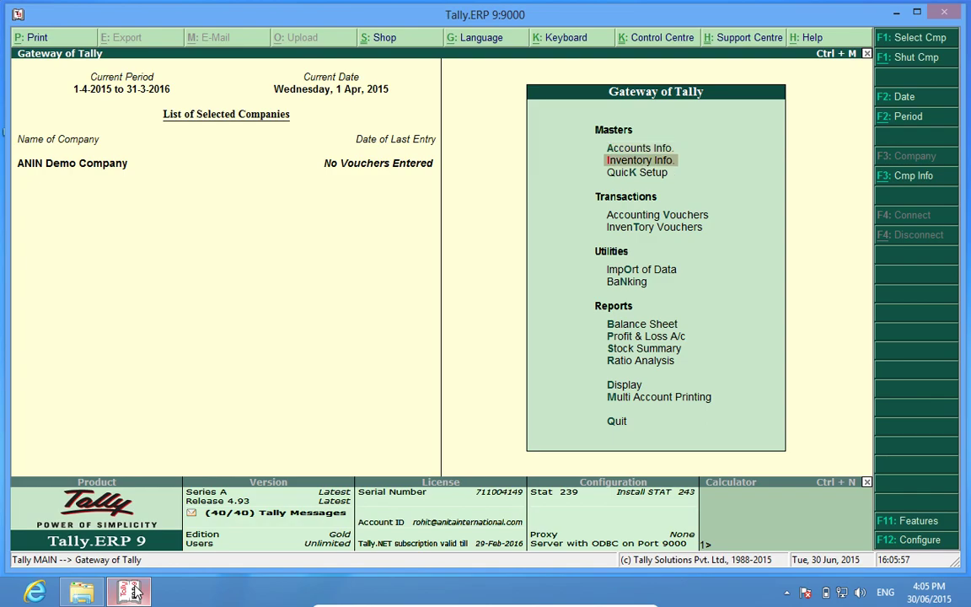
pyautogui.press('Down')
pyautogui.press('Down')
pyautogui.press('Down')
pyautogui.press('Down')
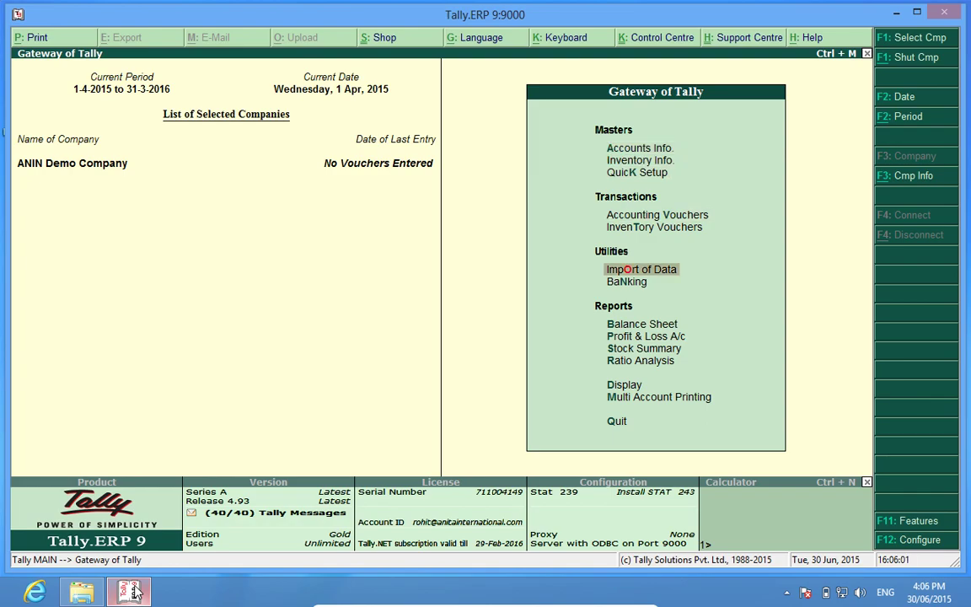
pyautogui.press('Return')
pyautogui.press('Down')
pyautogui.press('Return')
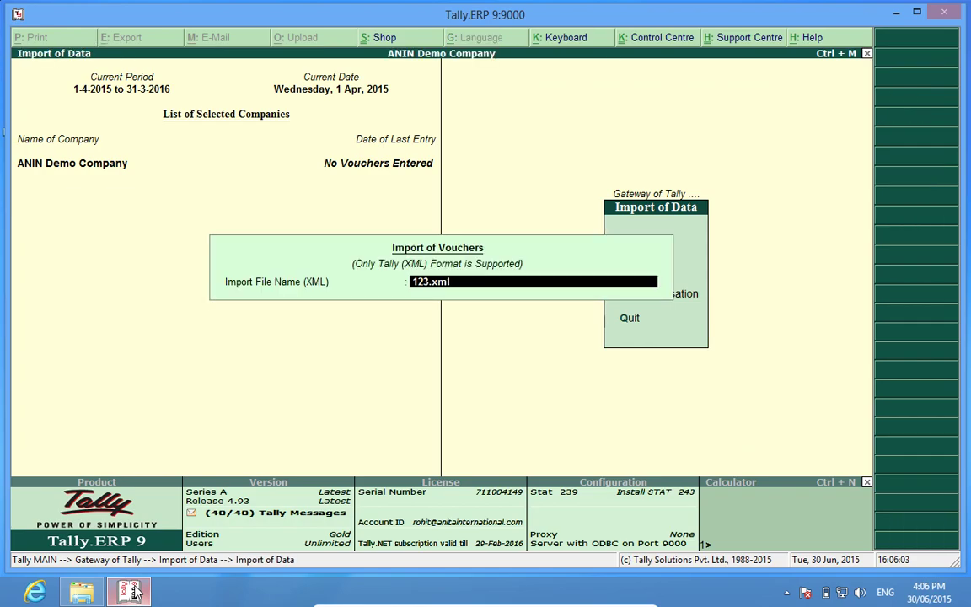
pyautogui.write('123456.xml')
pyautogui.press('Return')
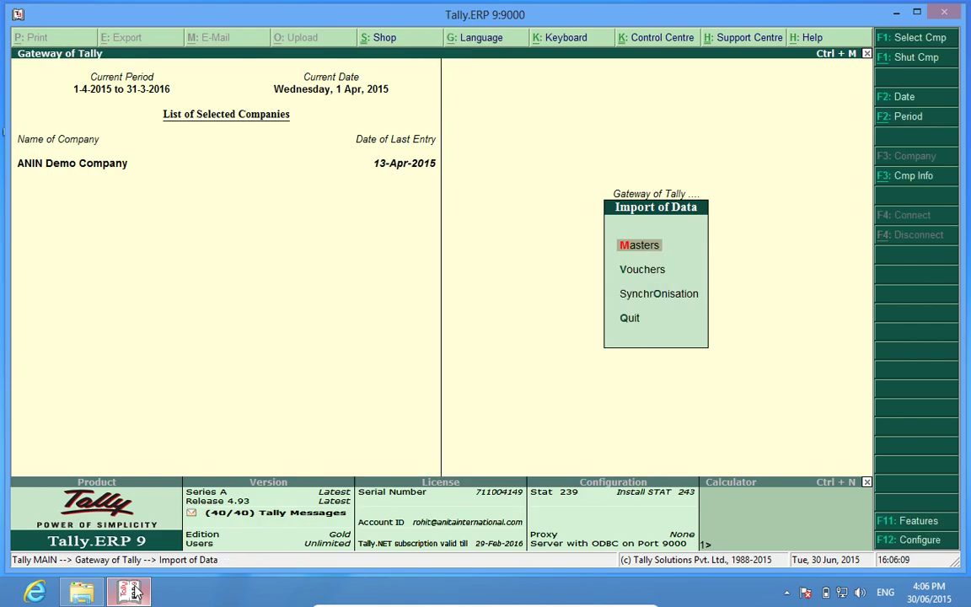
pyautogui.press('Escape')
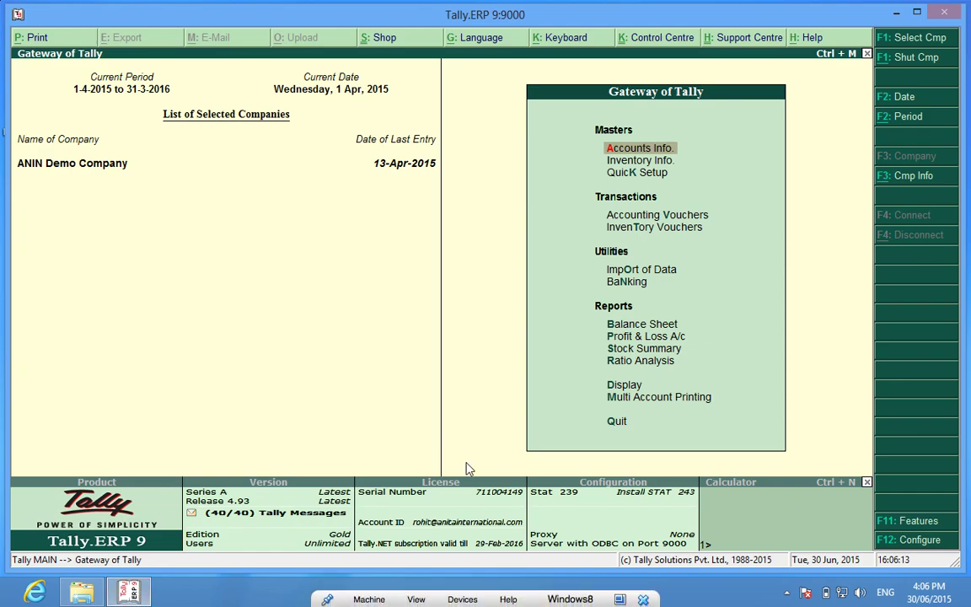
# Step: Check ANIN's Statistics report showing 8 vouchers: 6 Sales, 1 Purchase, 1 Payment
pyautogui.click(625, 385)
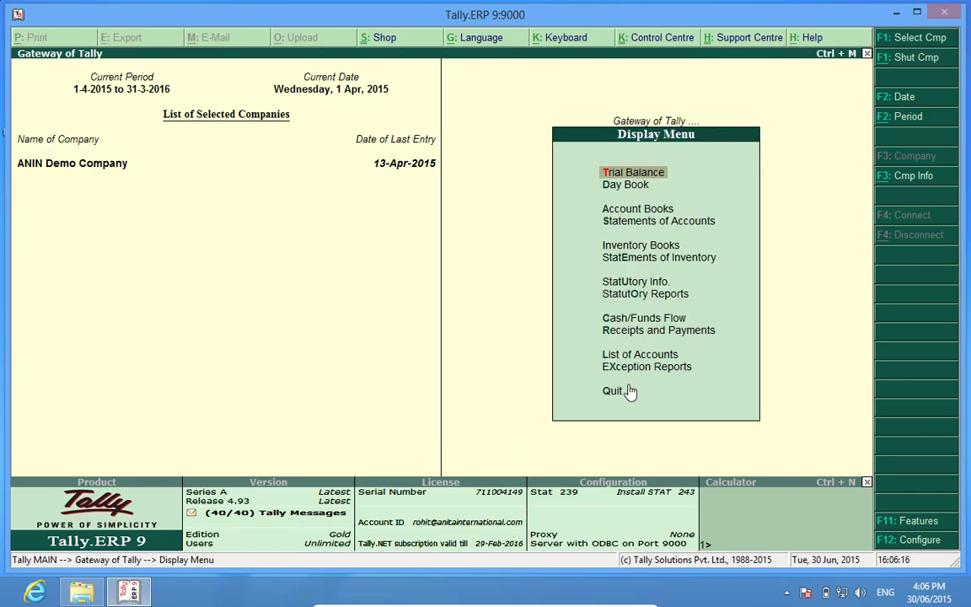
pyautogui.click(624, 221)
pyautogui.press('Down')
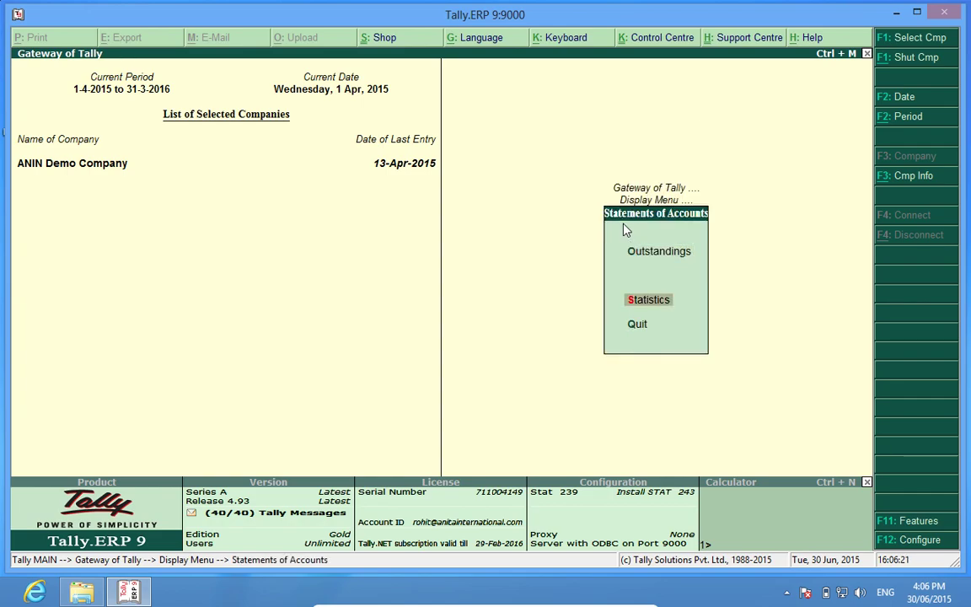
pyautogui.press('Return')
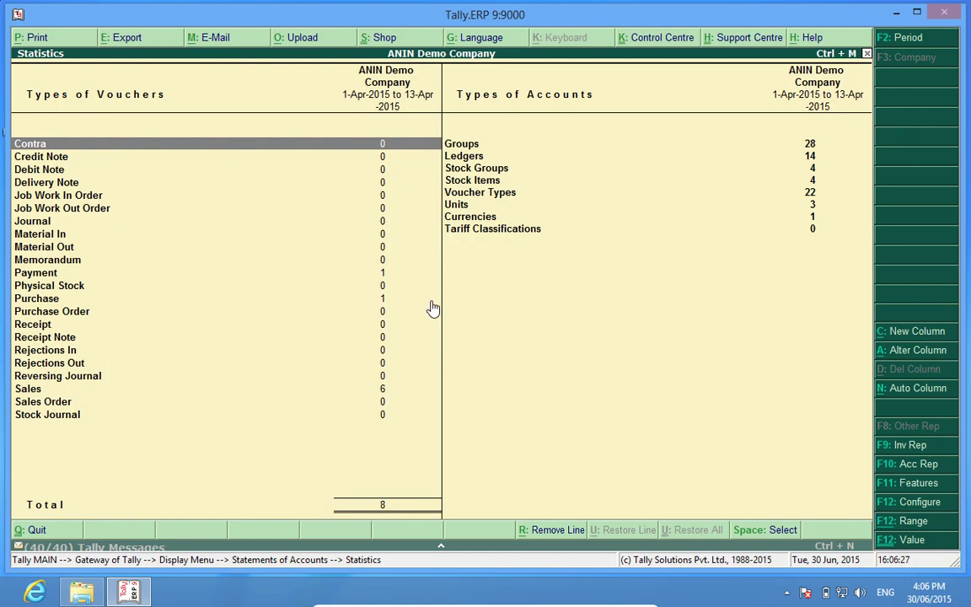
pyautogui.press('Escape')
pyautogui.press('Escape')
pyautogui.press('Escape')
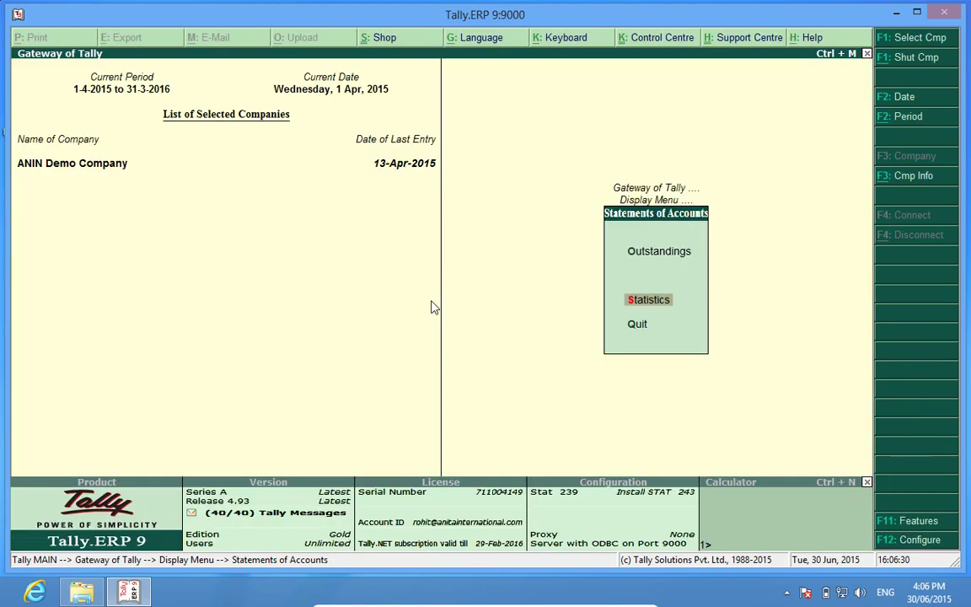
# Step: Answer No to the Quit prompt, staying at ANIN Demo Company's Gateway of Tally
pyautogui.press('Escape')
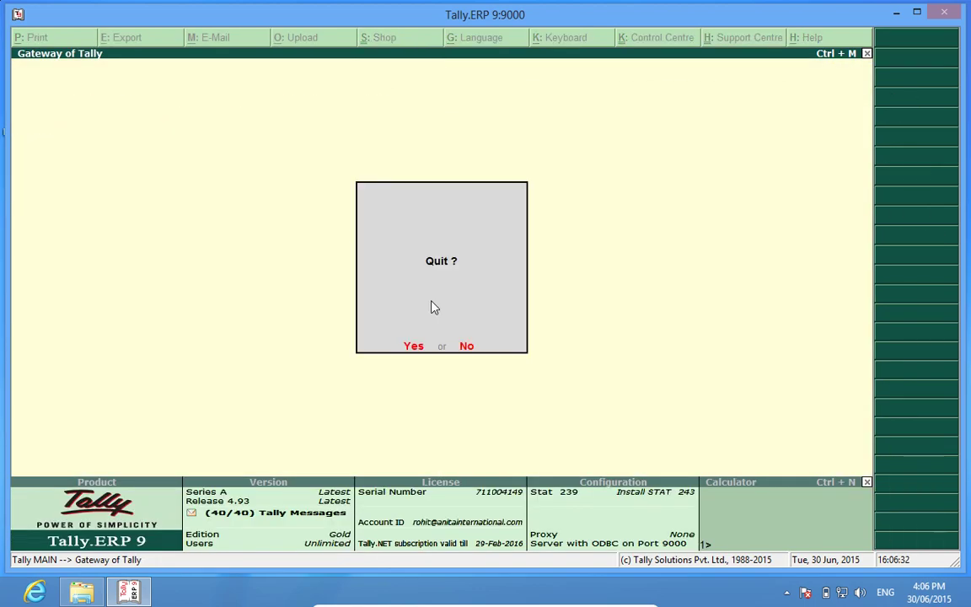
pyautogui.press('n')
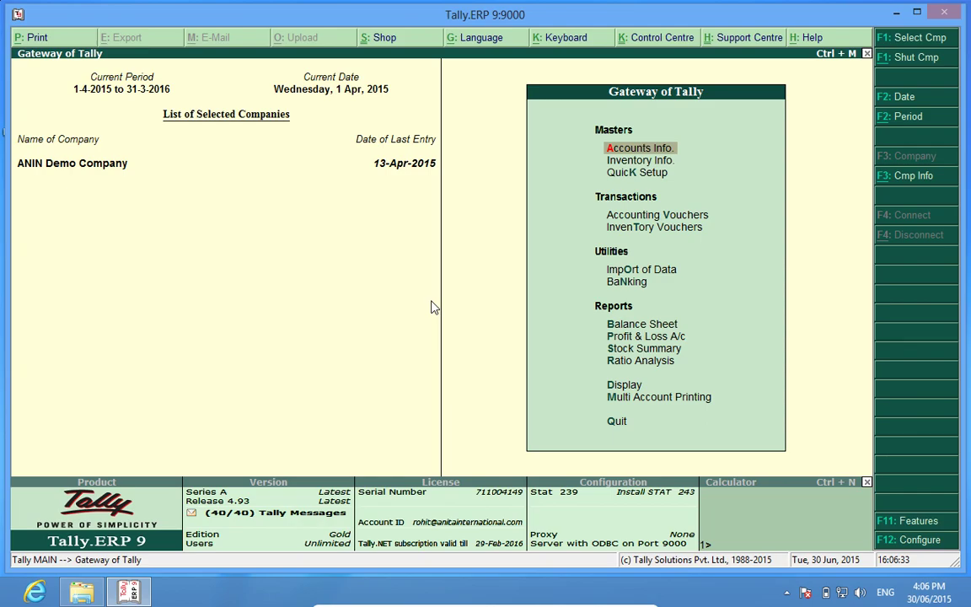